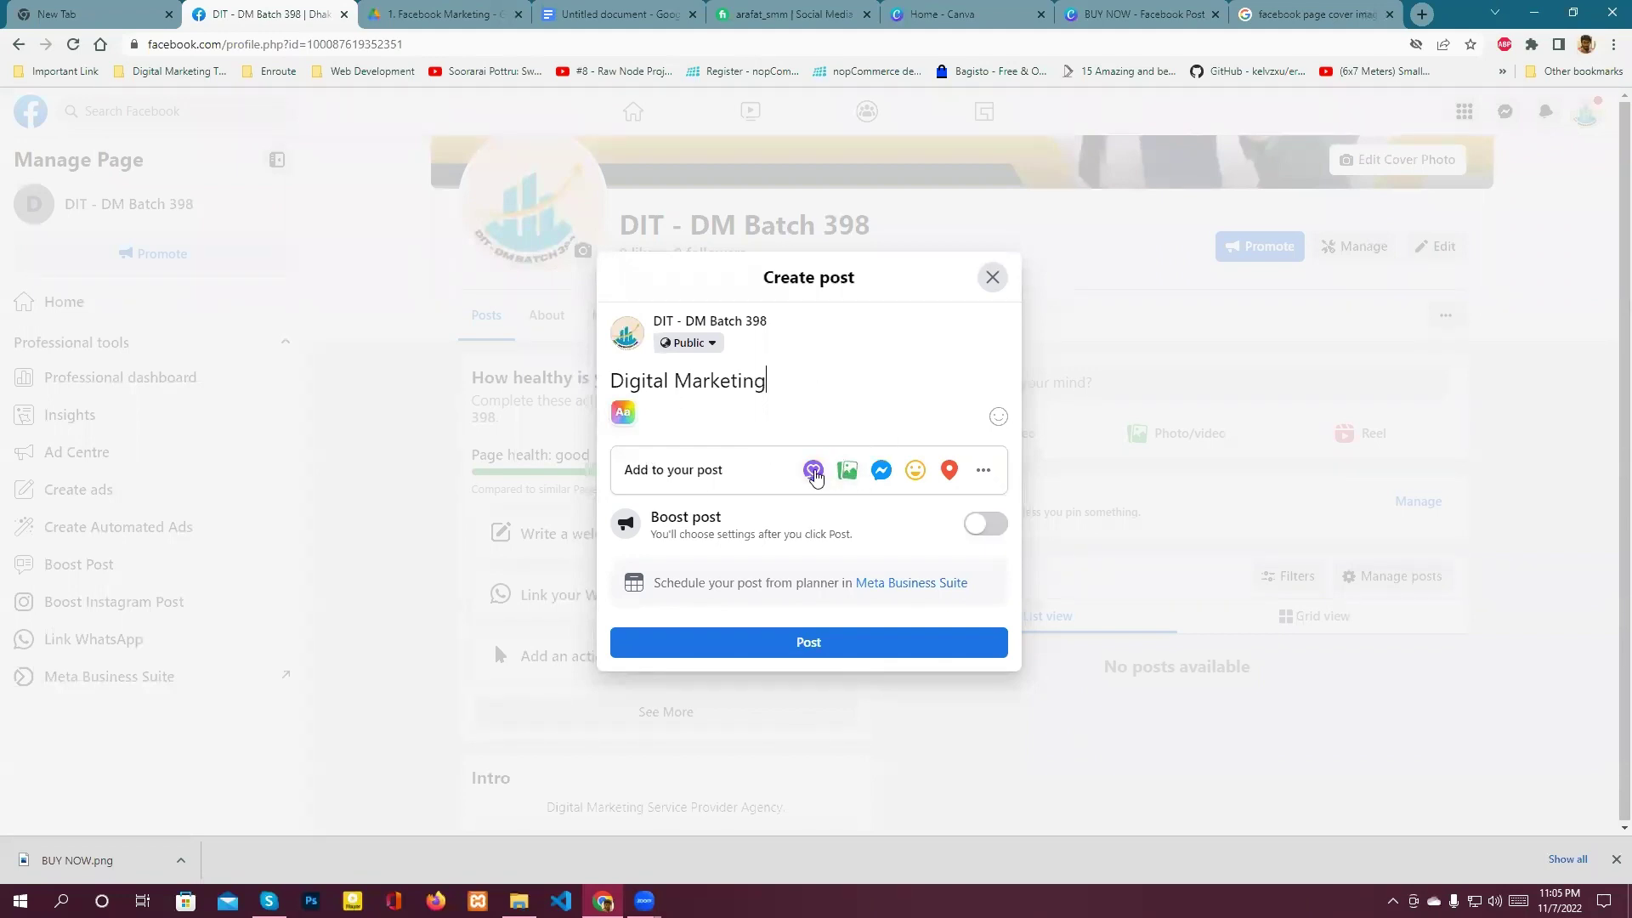
- Attach the BUY NOW.png image from the Downloads folder to the "Digital Marketing" post
left_click(851, 478)
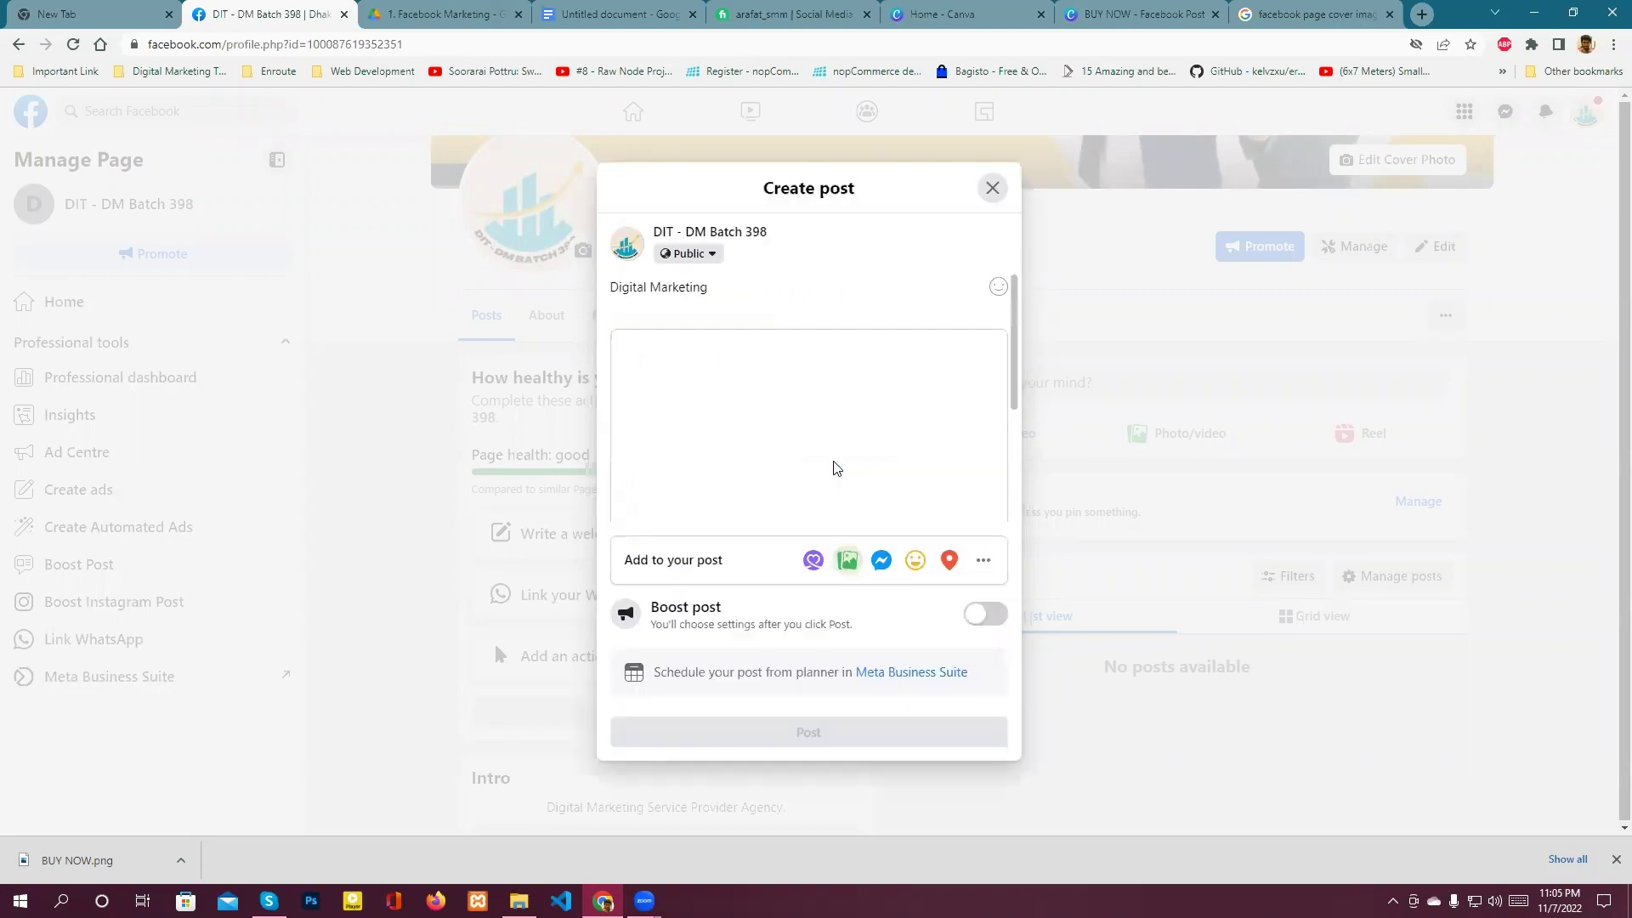
left_click(821, 435)
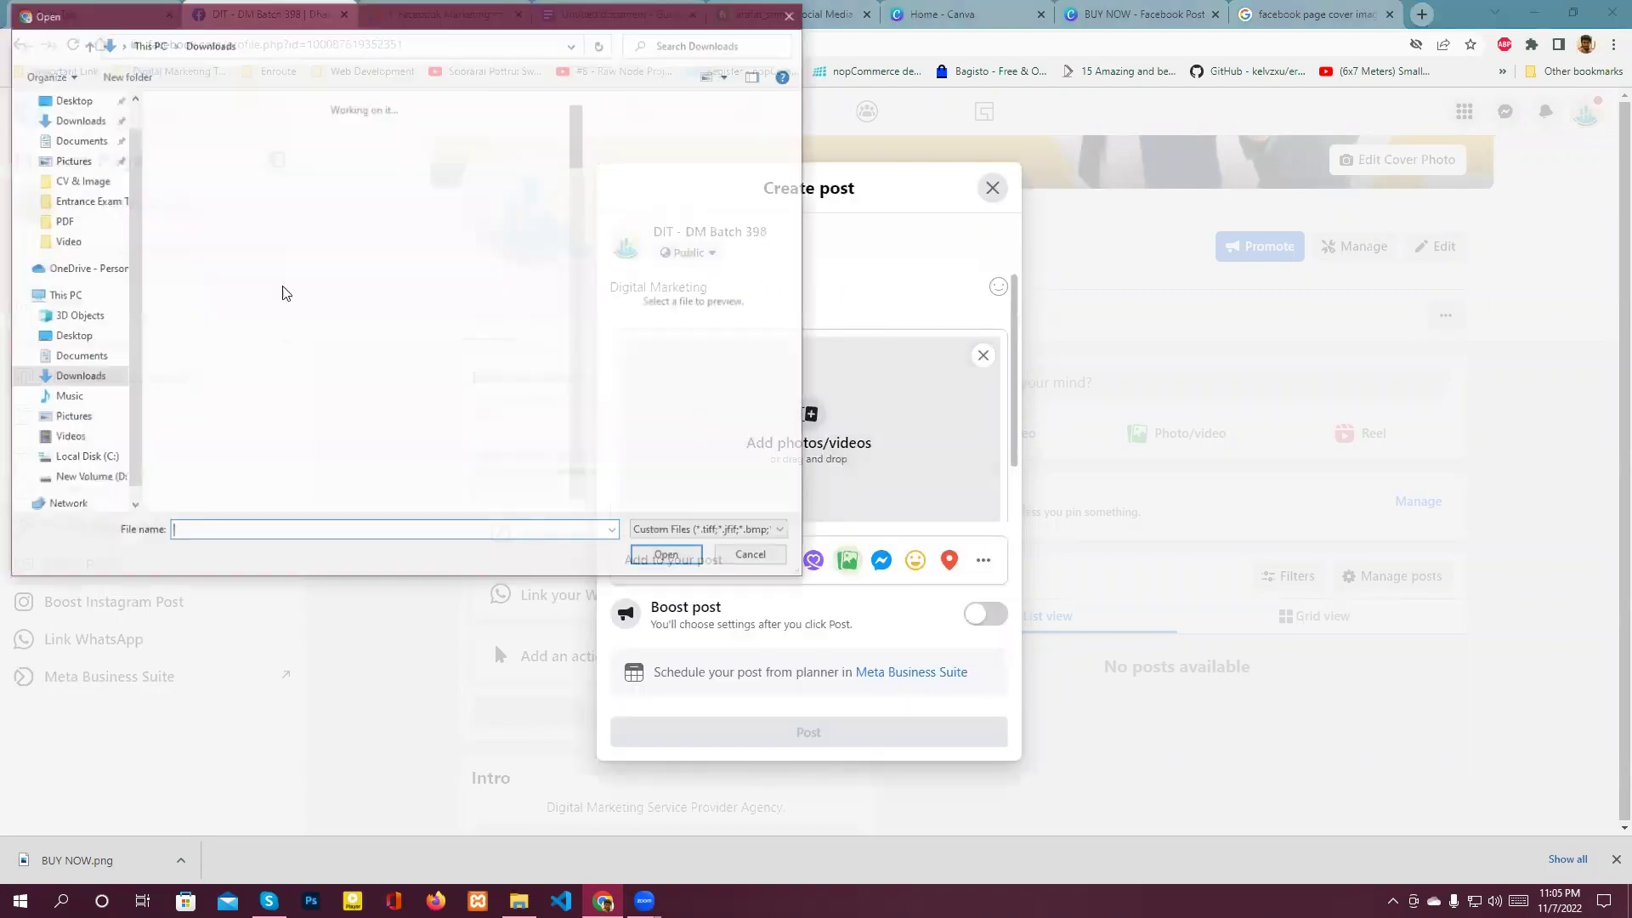
left_click(199, 165)
left_click(664, 560)
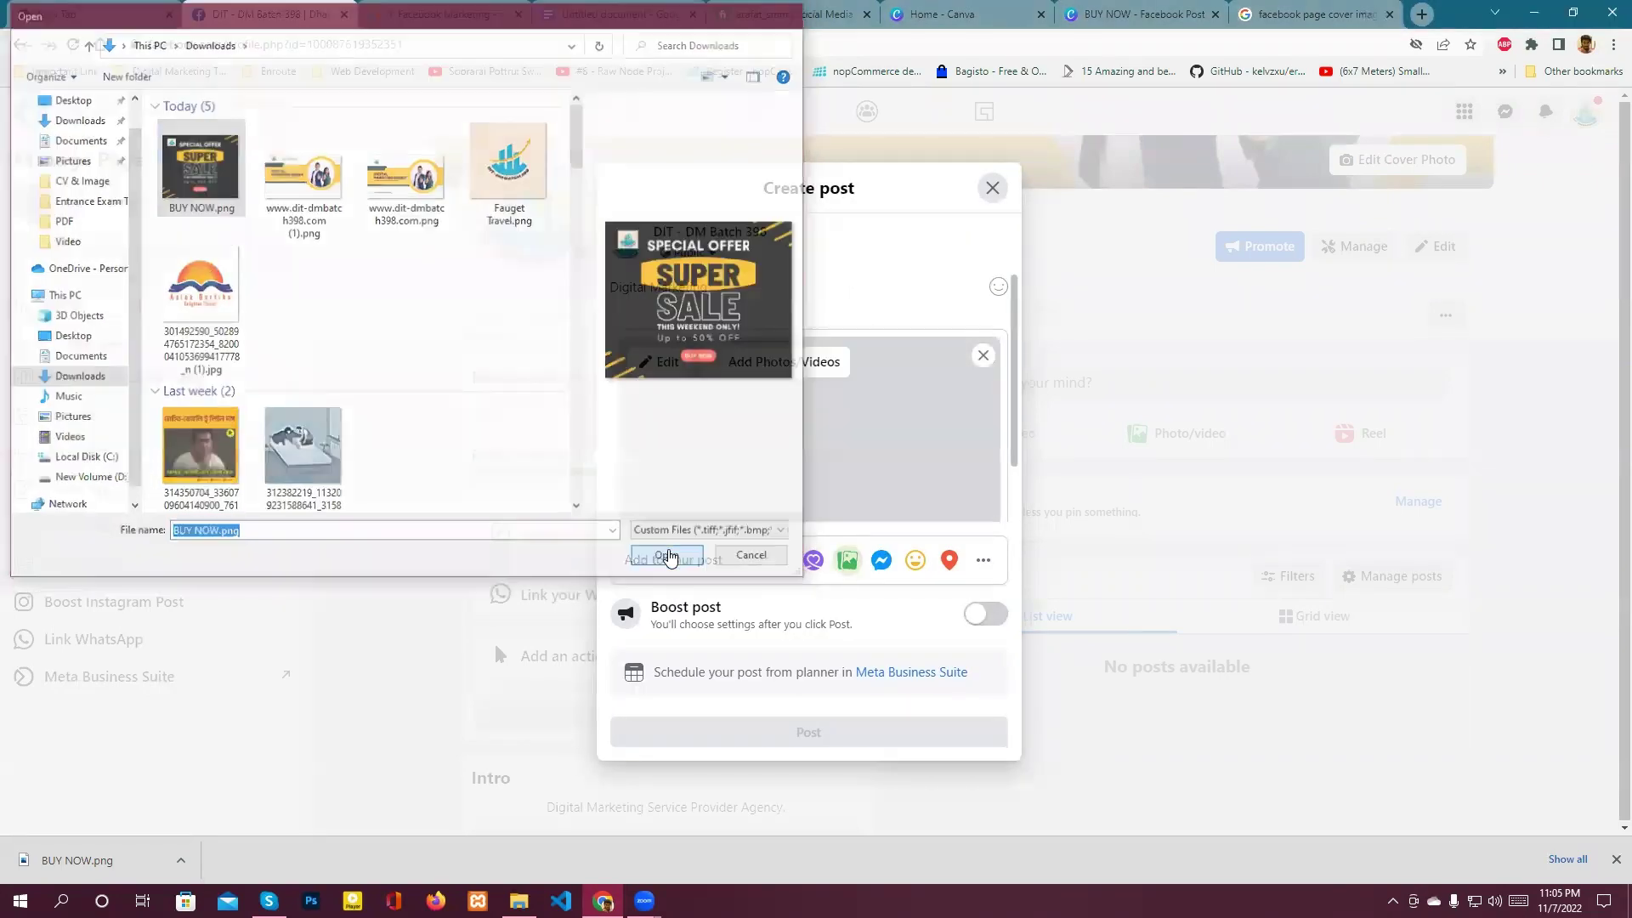
scroll(890, 442, "down", 1)
scroll(891, 441, "down", 2)
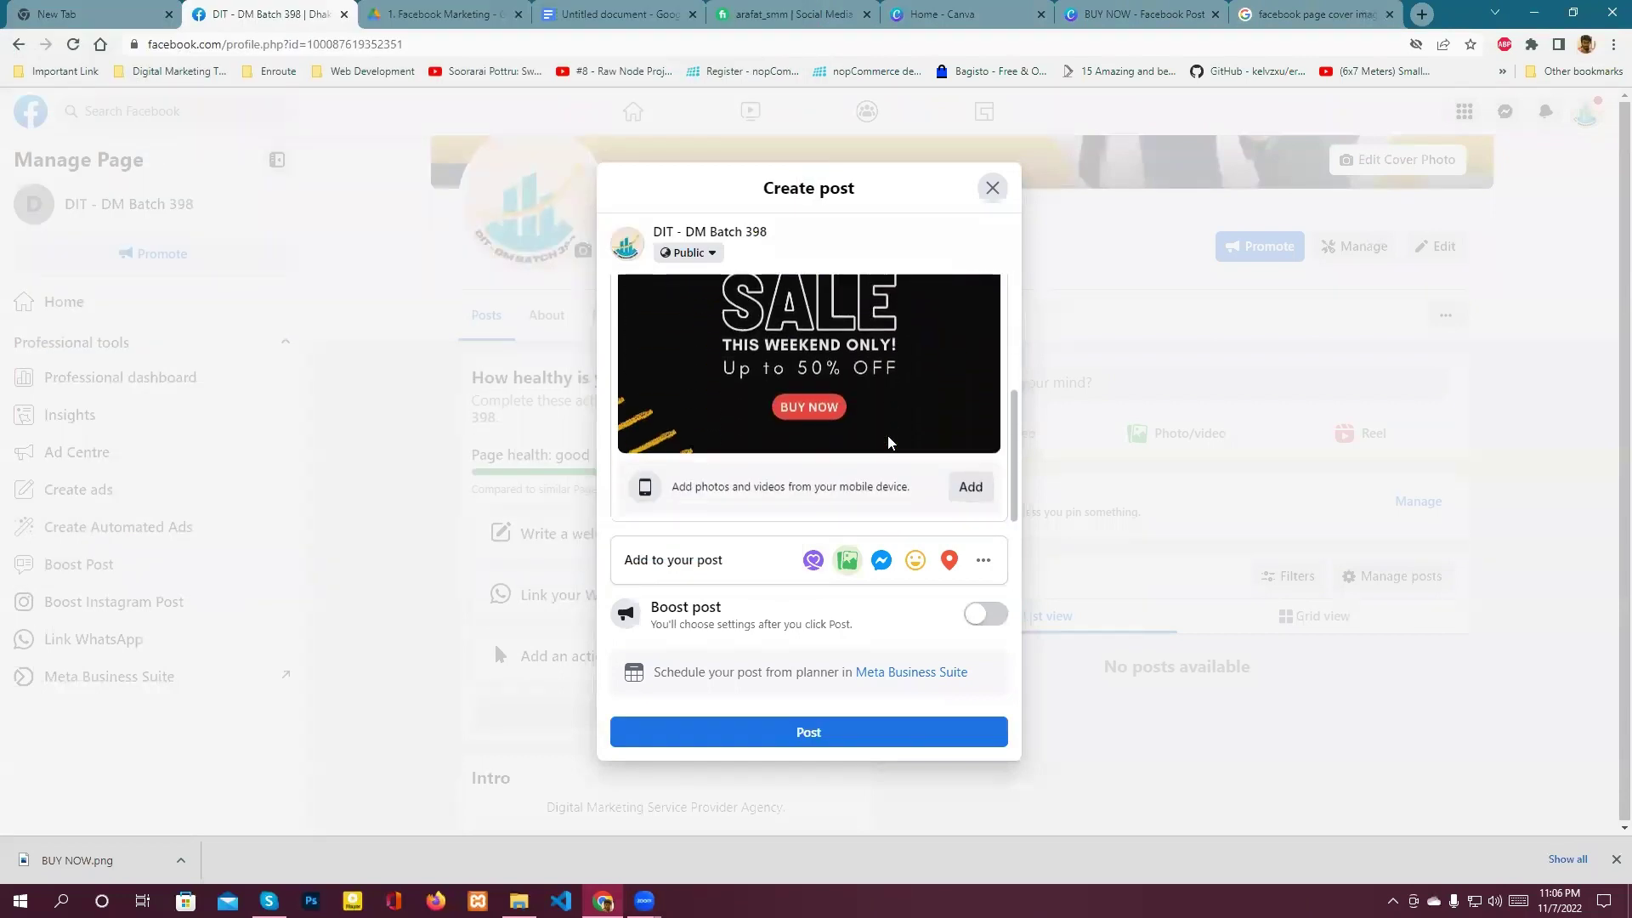
scroll(890, 442, "up", 4)
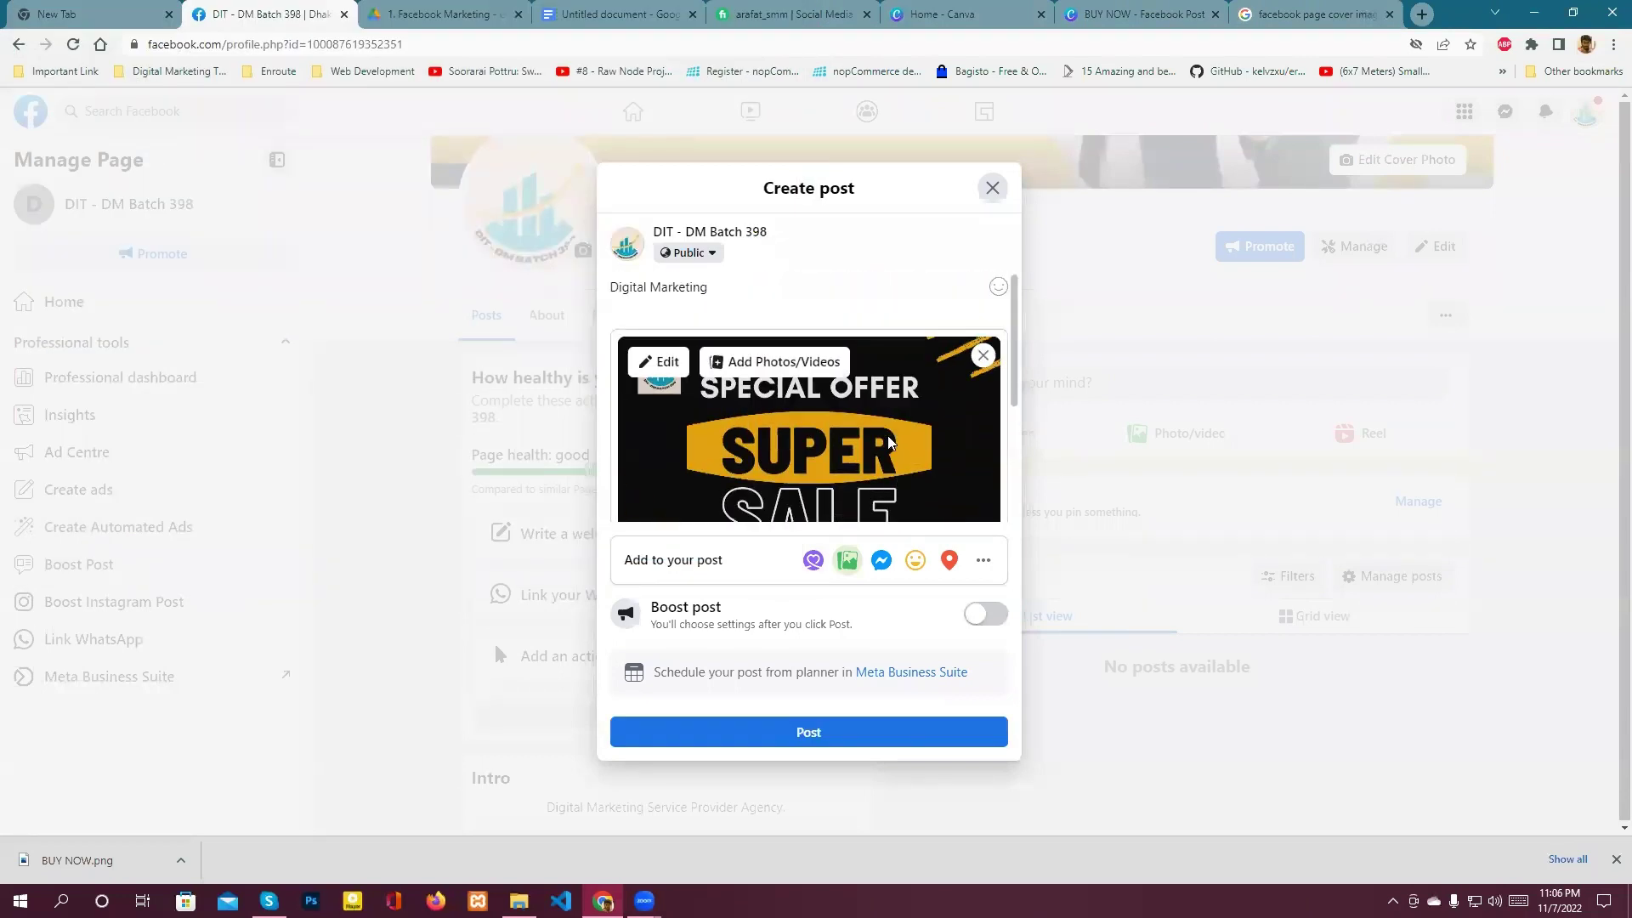
- Enable the Get messages option on the post and request additional photos and videos from the mobile device
scroll(890, 441, "down", 3)
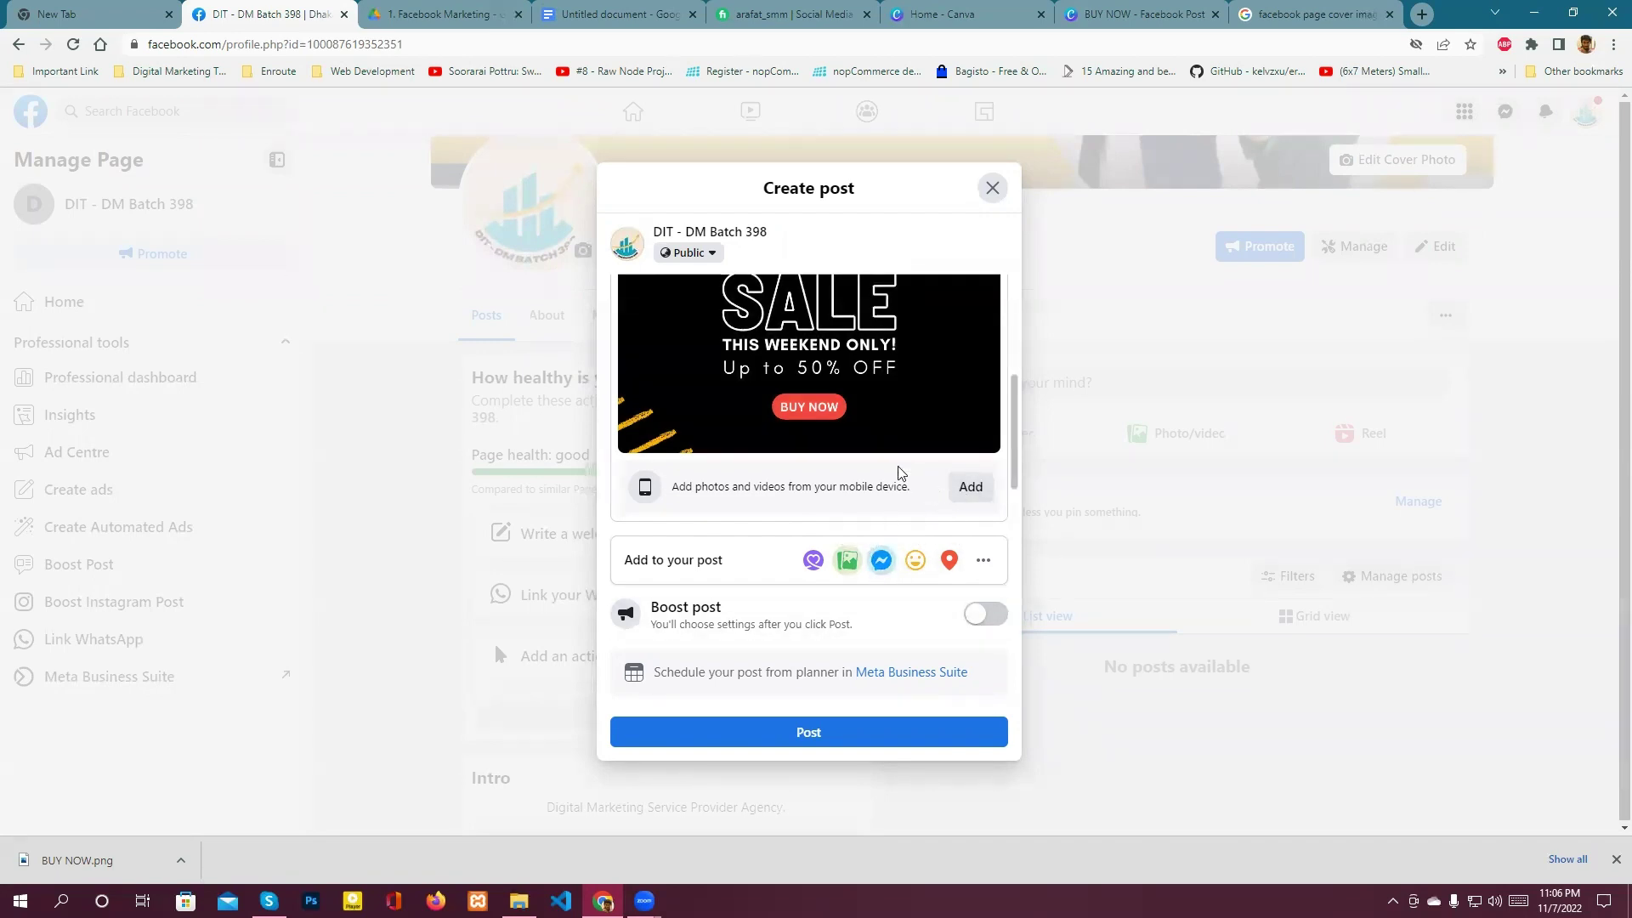
scroll(935, 482, "down", 1)
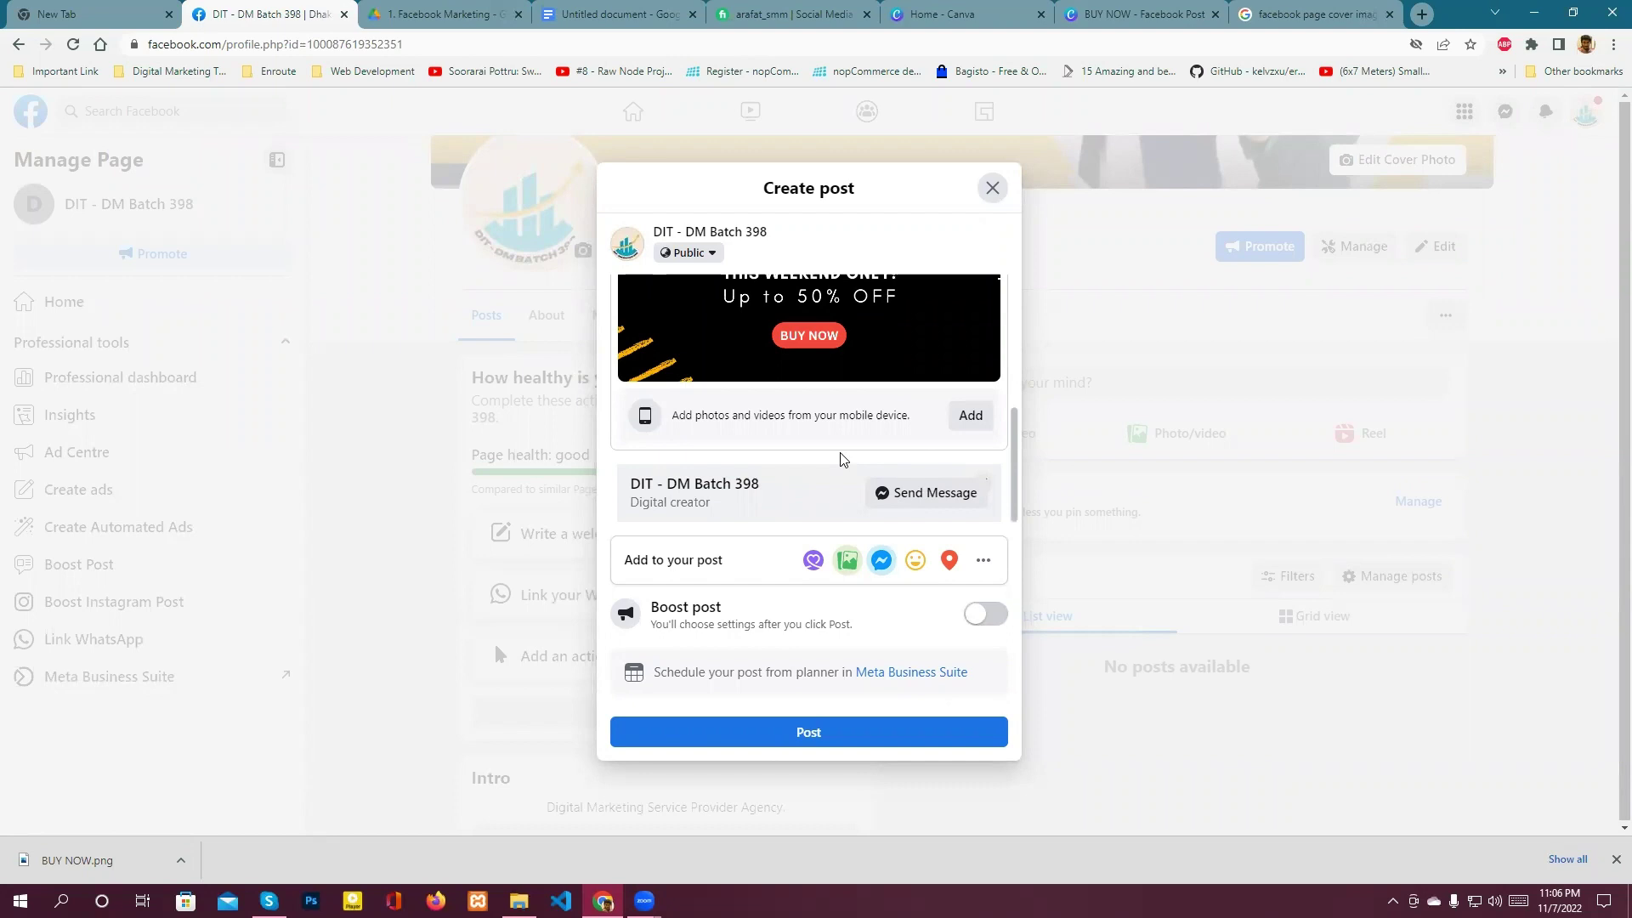
left_click(957, 417)
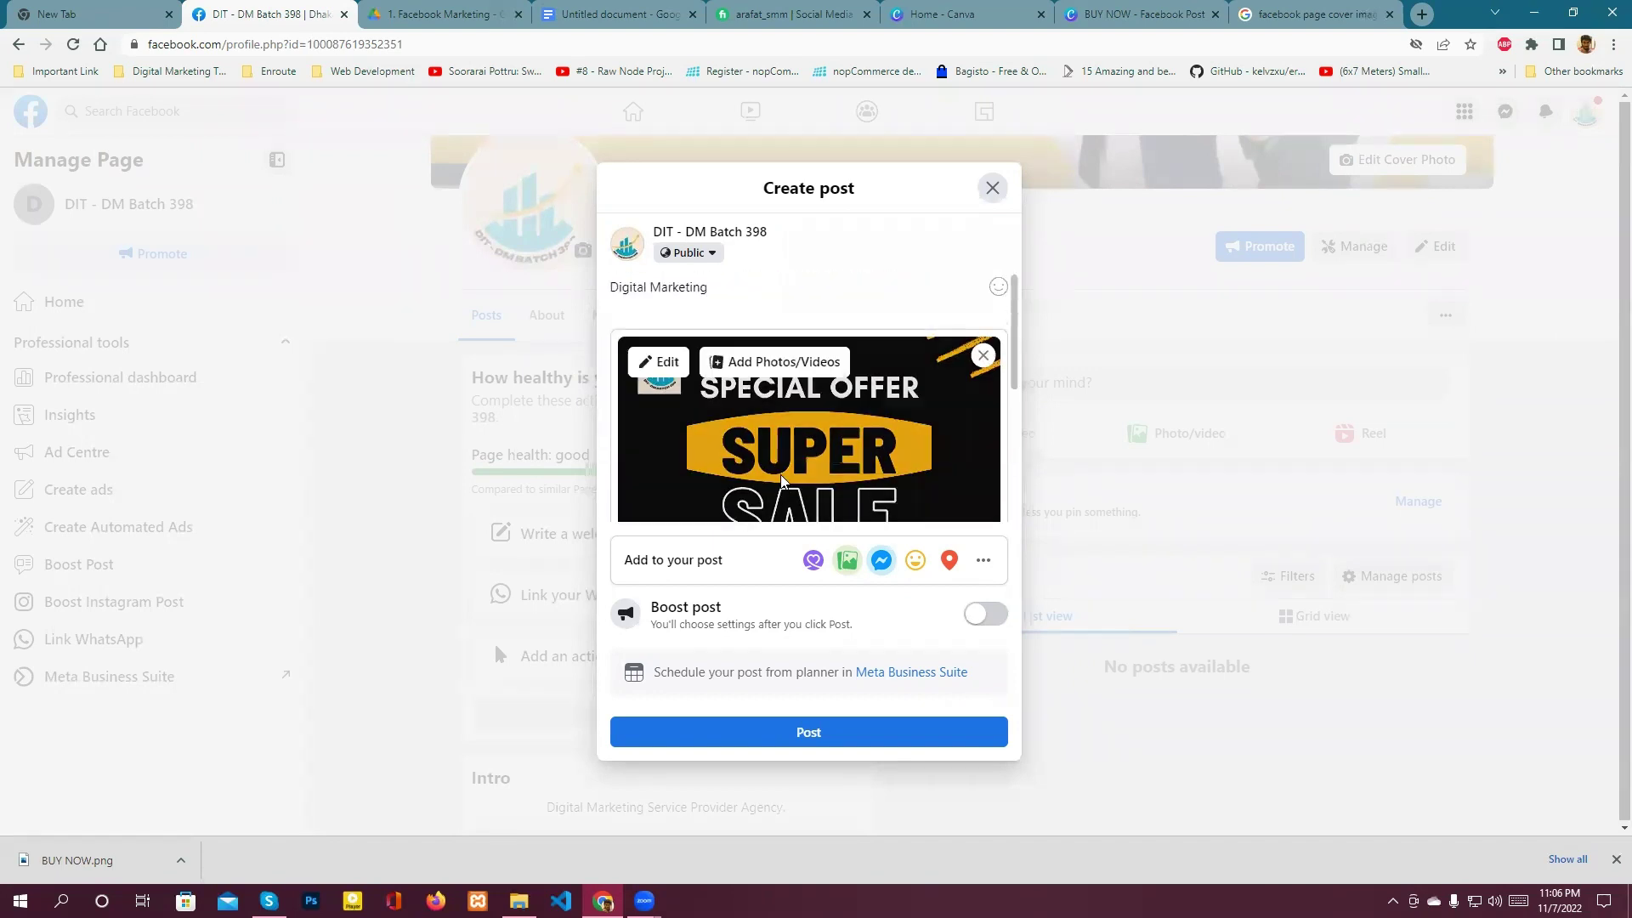
scroll(851, 493, "down", 4)
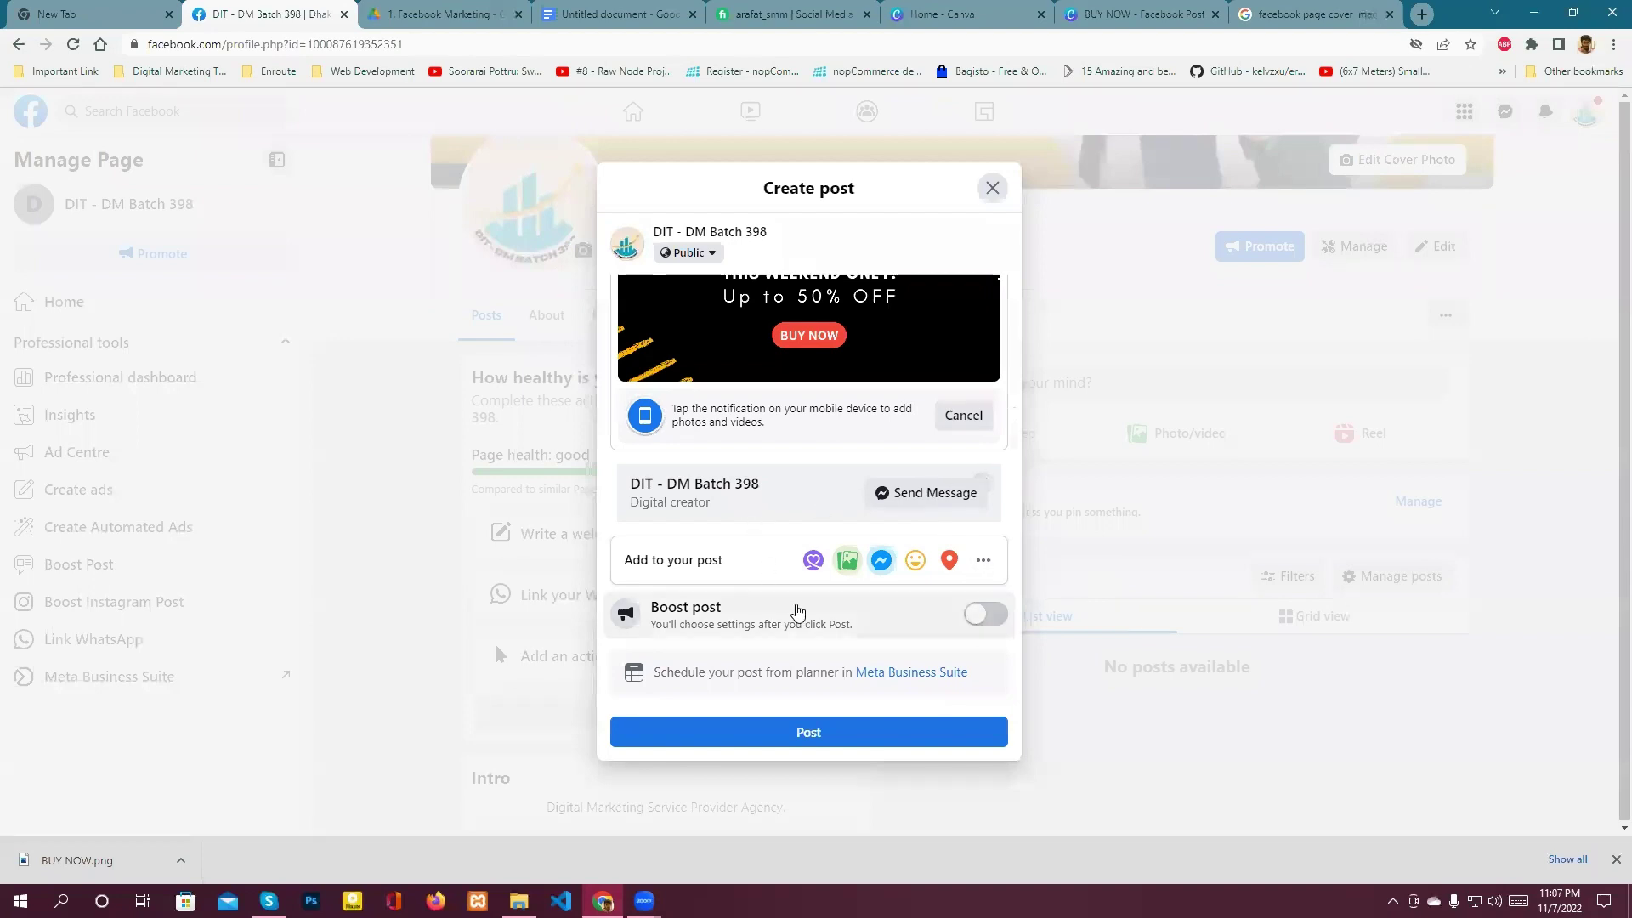
scroll(797, 510, "up", 5)
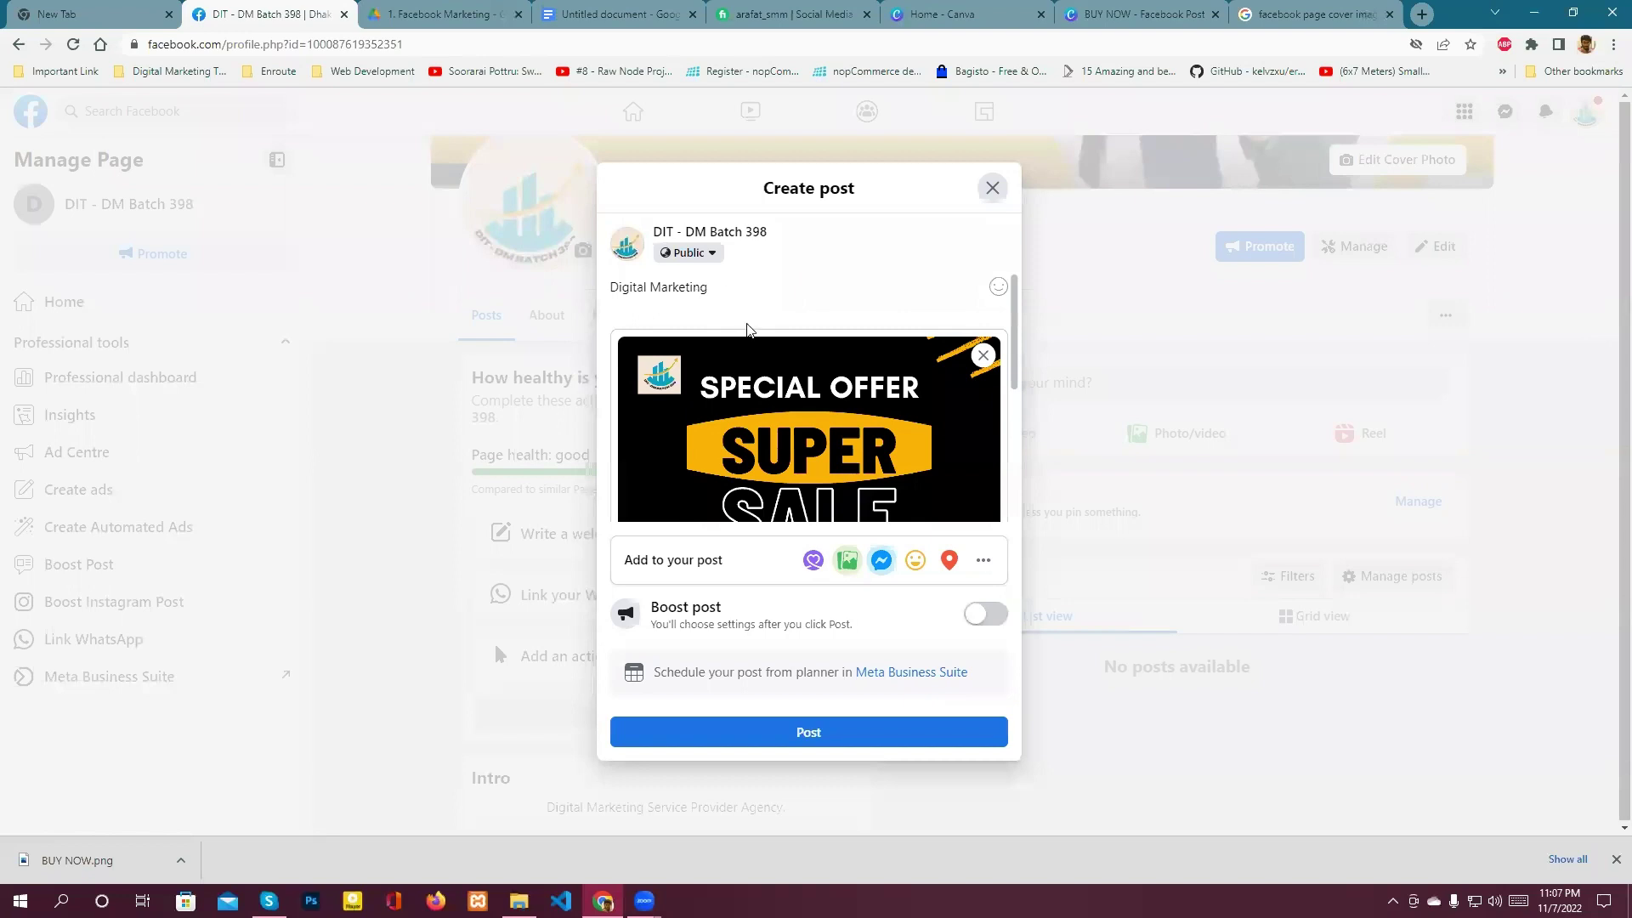
scroll(838, 427, "down", 3)
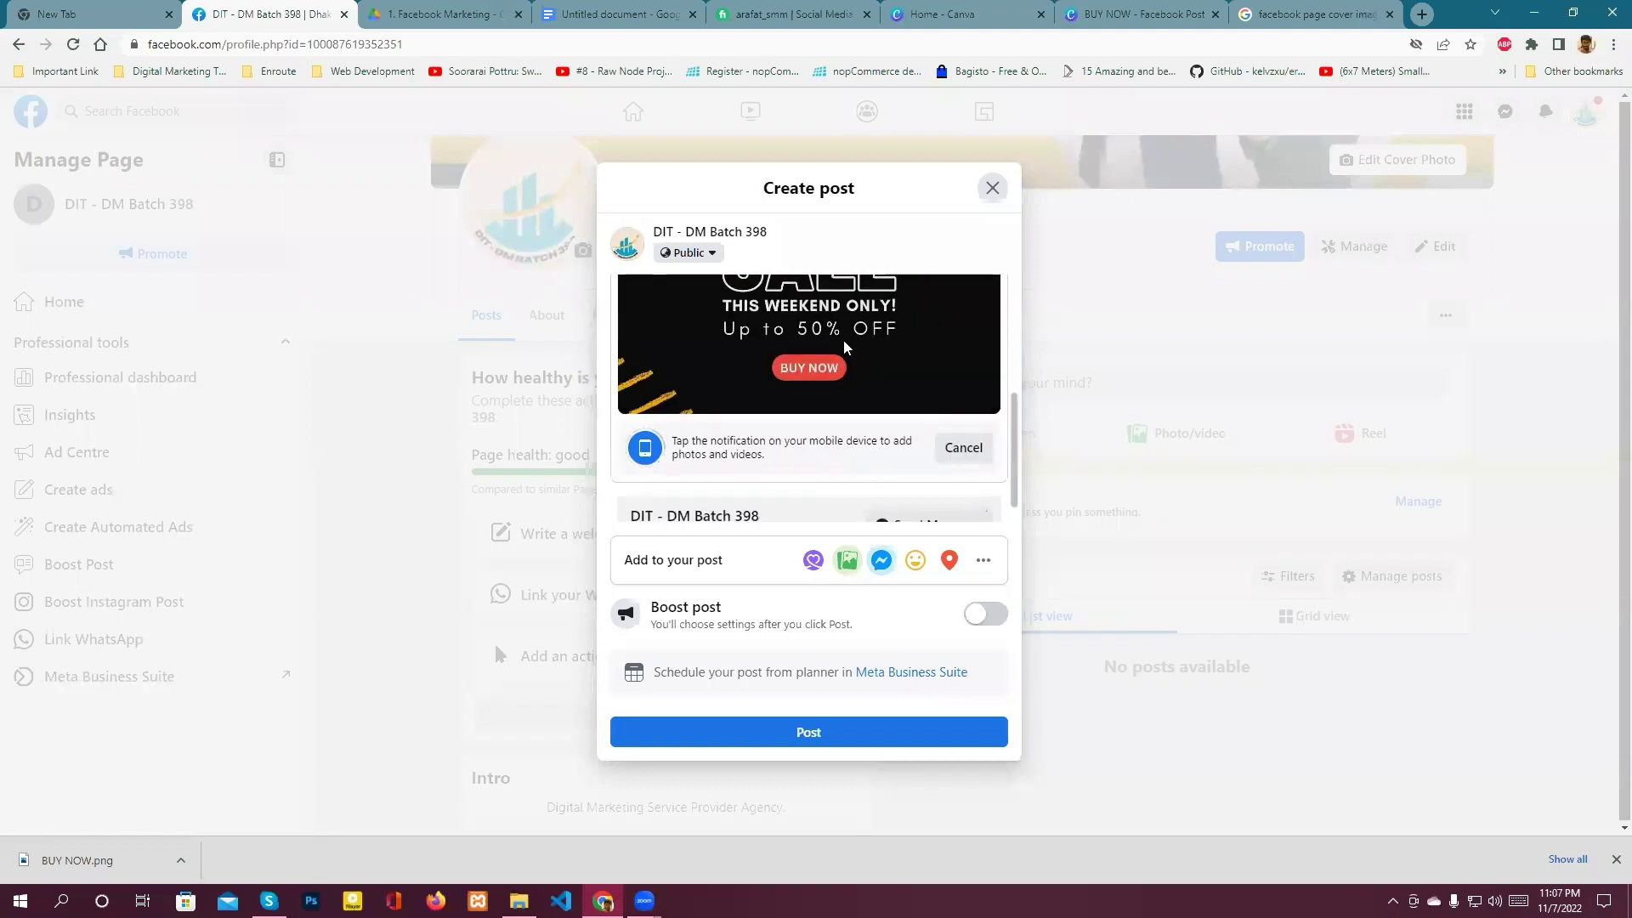
scroll(838, 427, "down", 1)
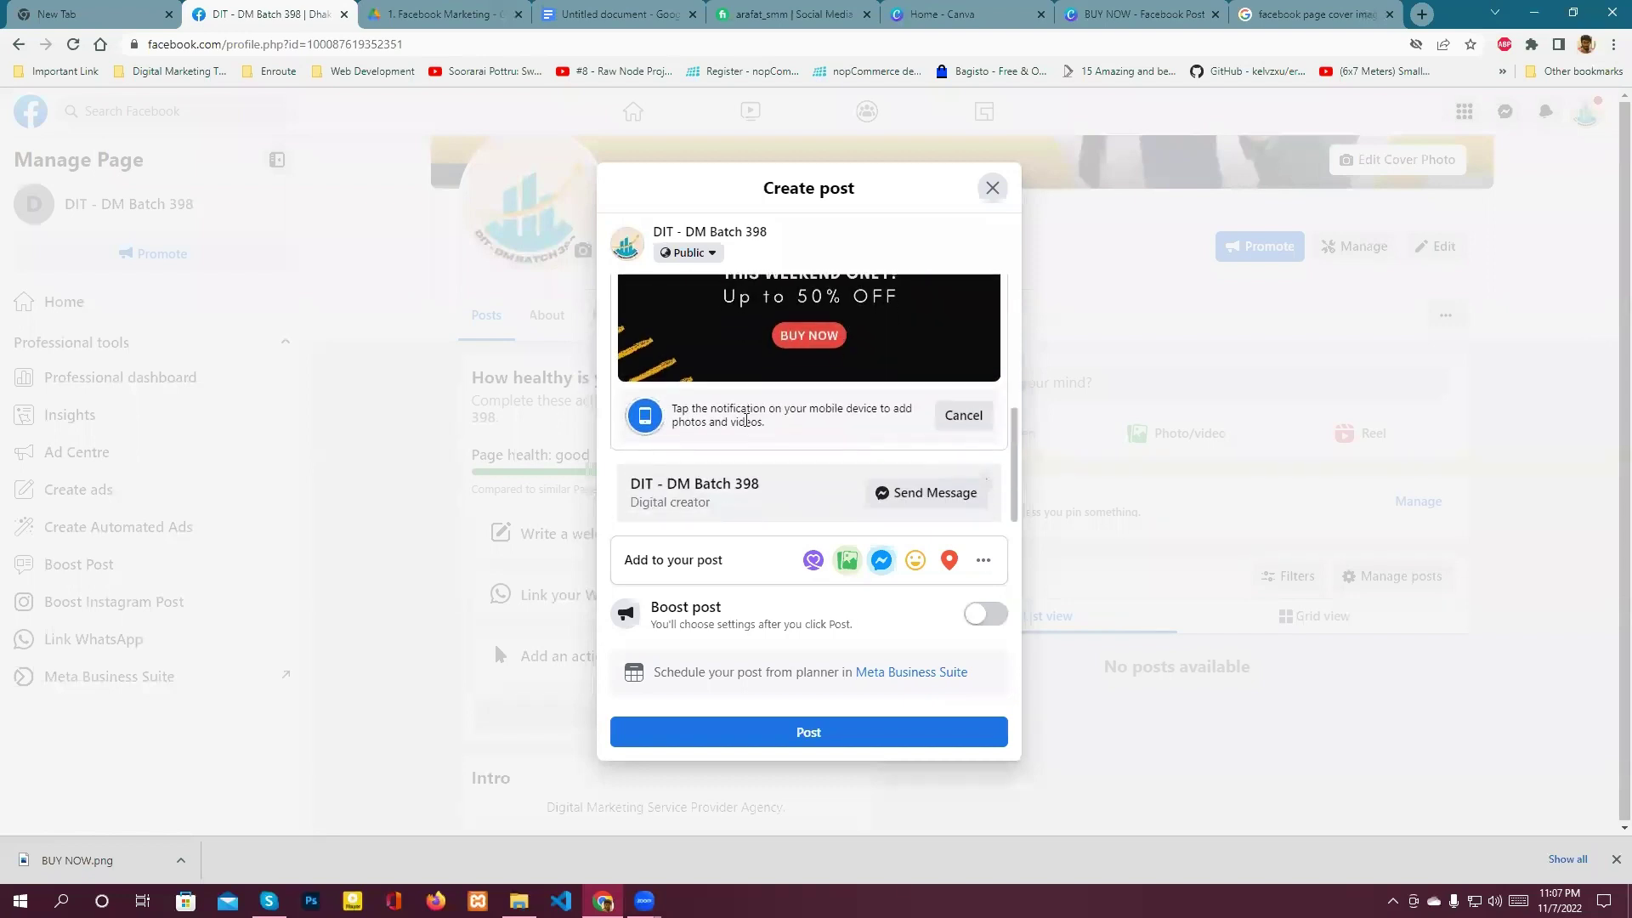
- Try to add the Get WhatsApp messages option to the post by connecting the page's phone number, and return to the post
left_click(985, 563)
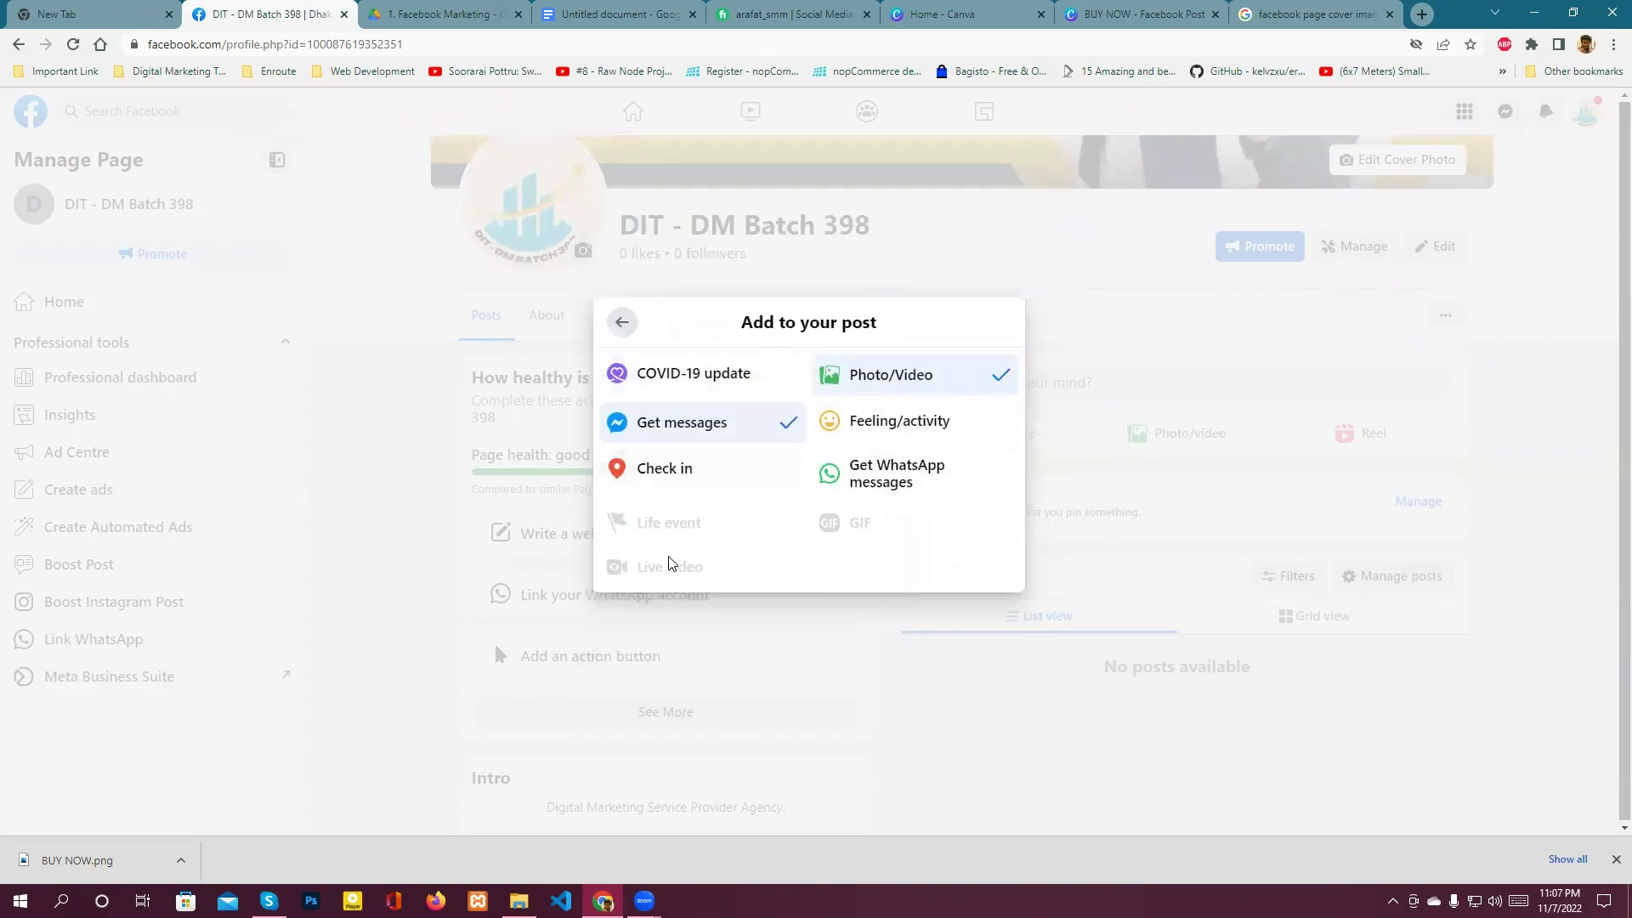
left_click(915, 482)
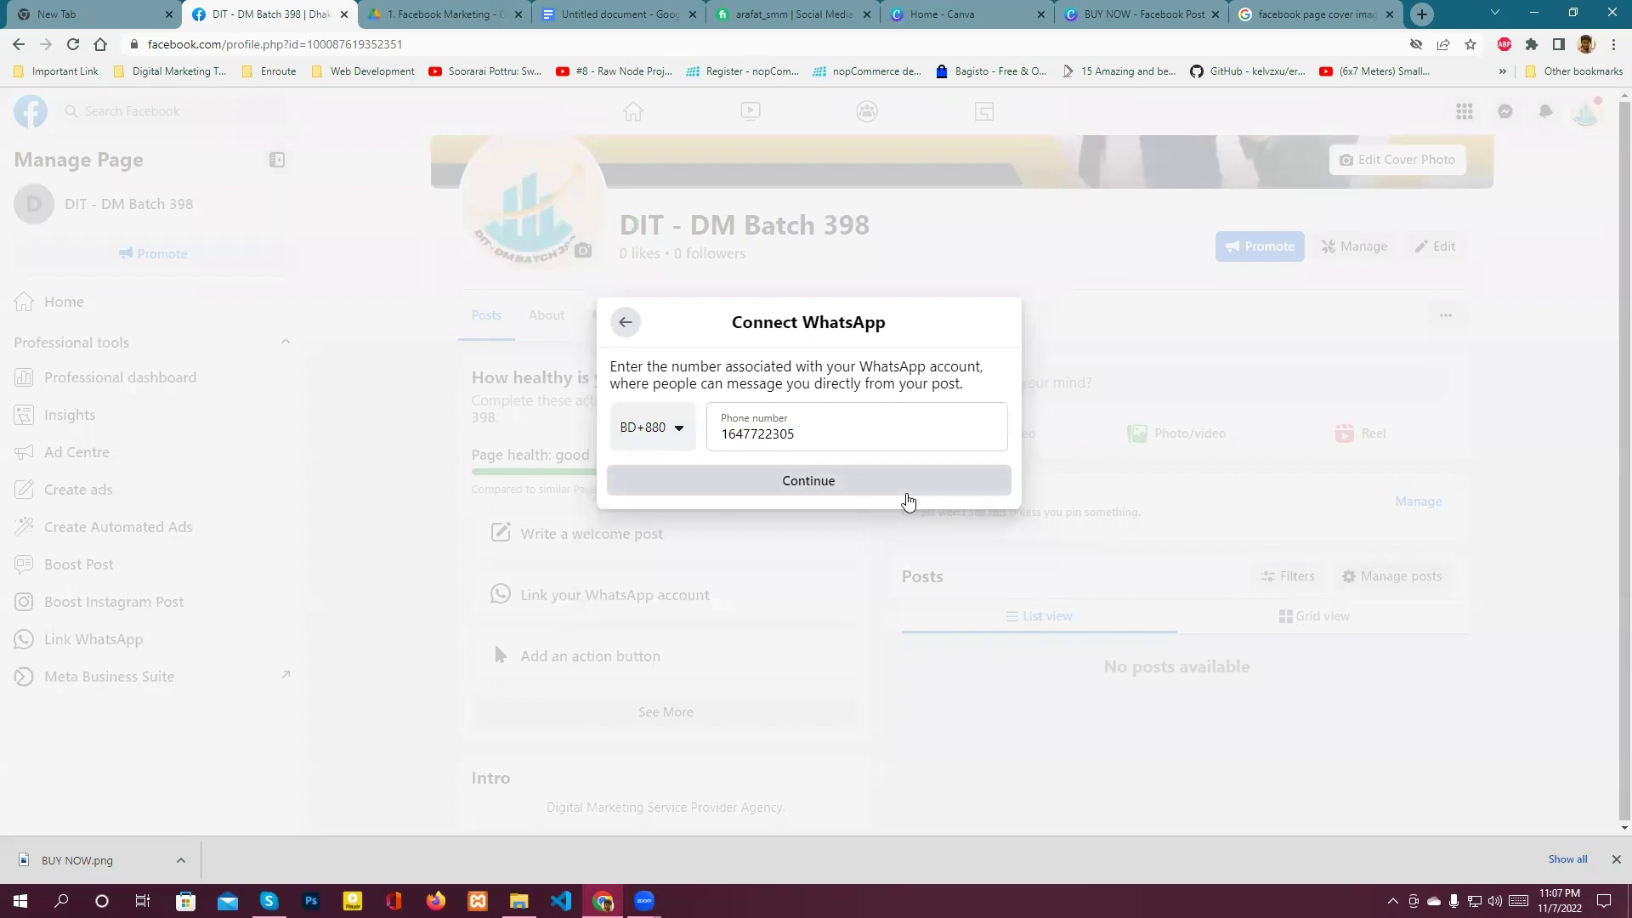
left_click(789, 491)
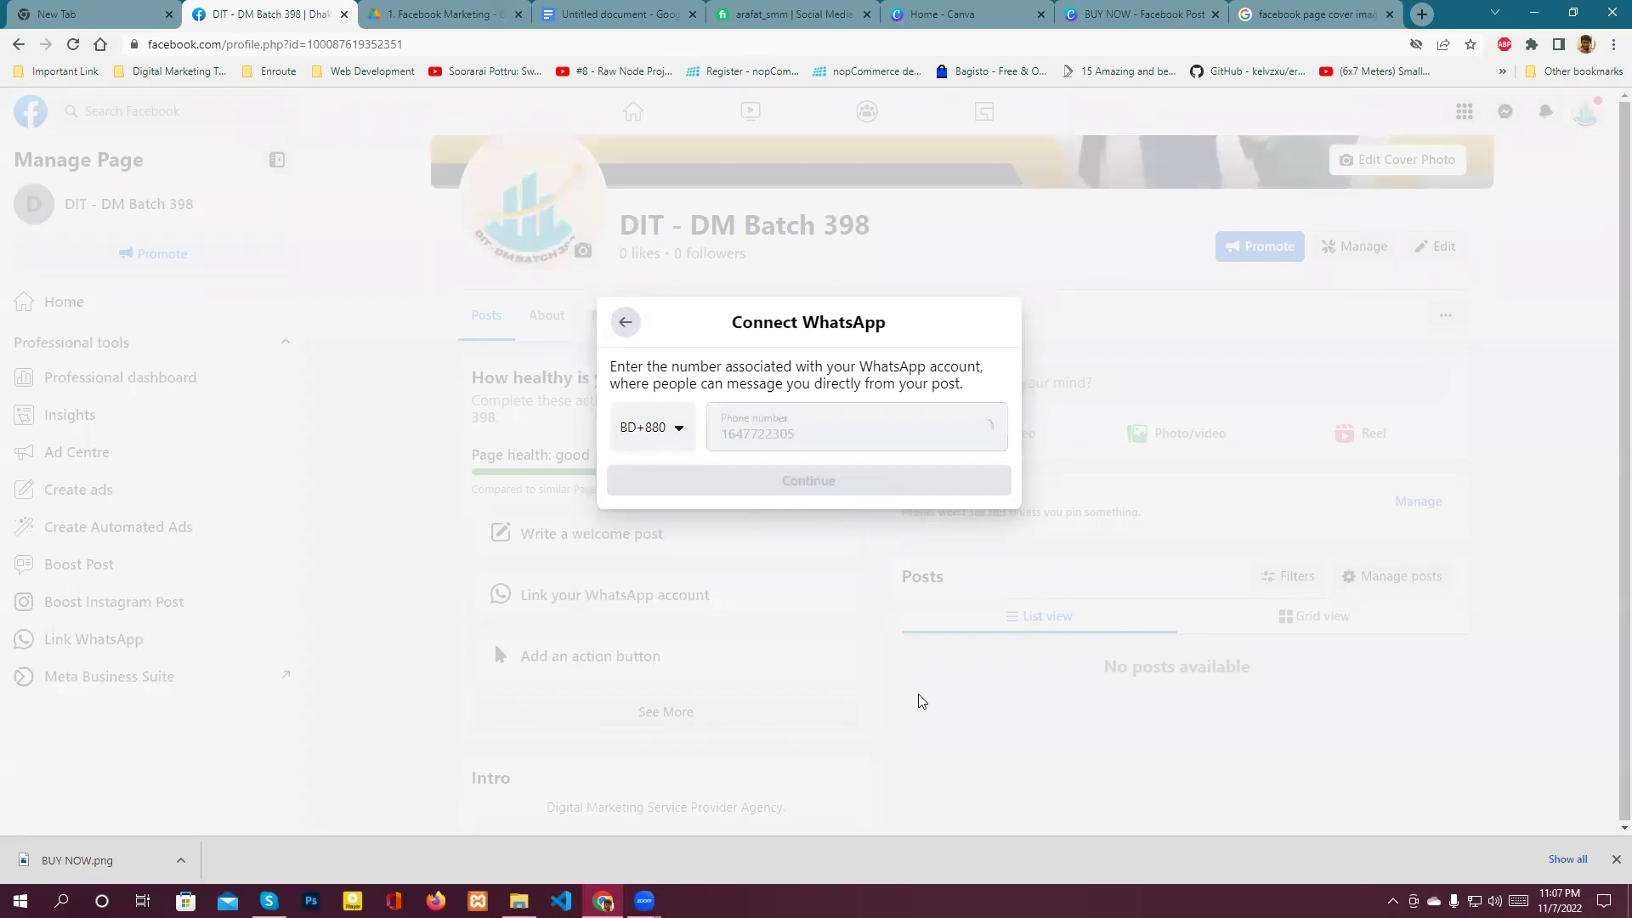
left_click_drag(640, 470, 873, 469)
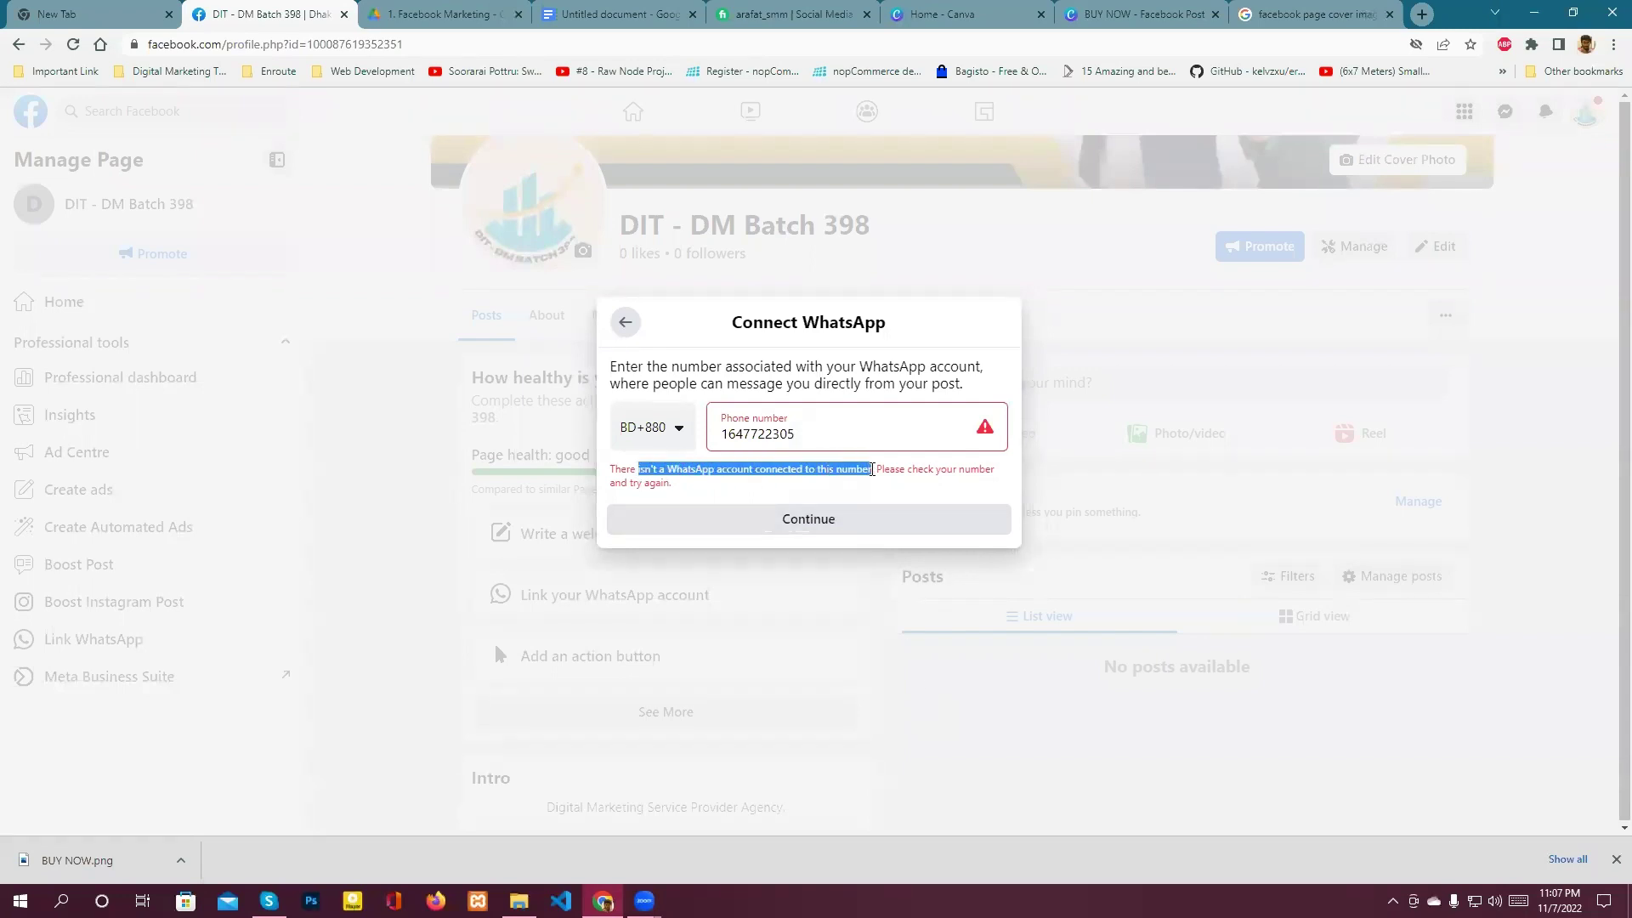
left_click_drag(676, 471, 973, 474)
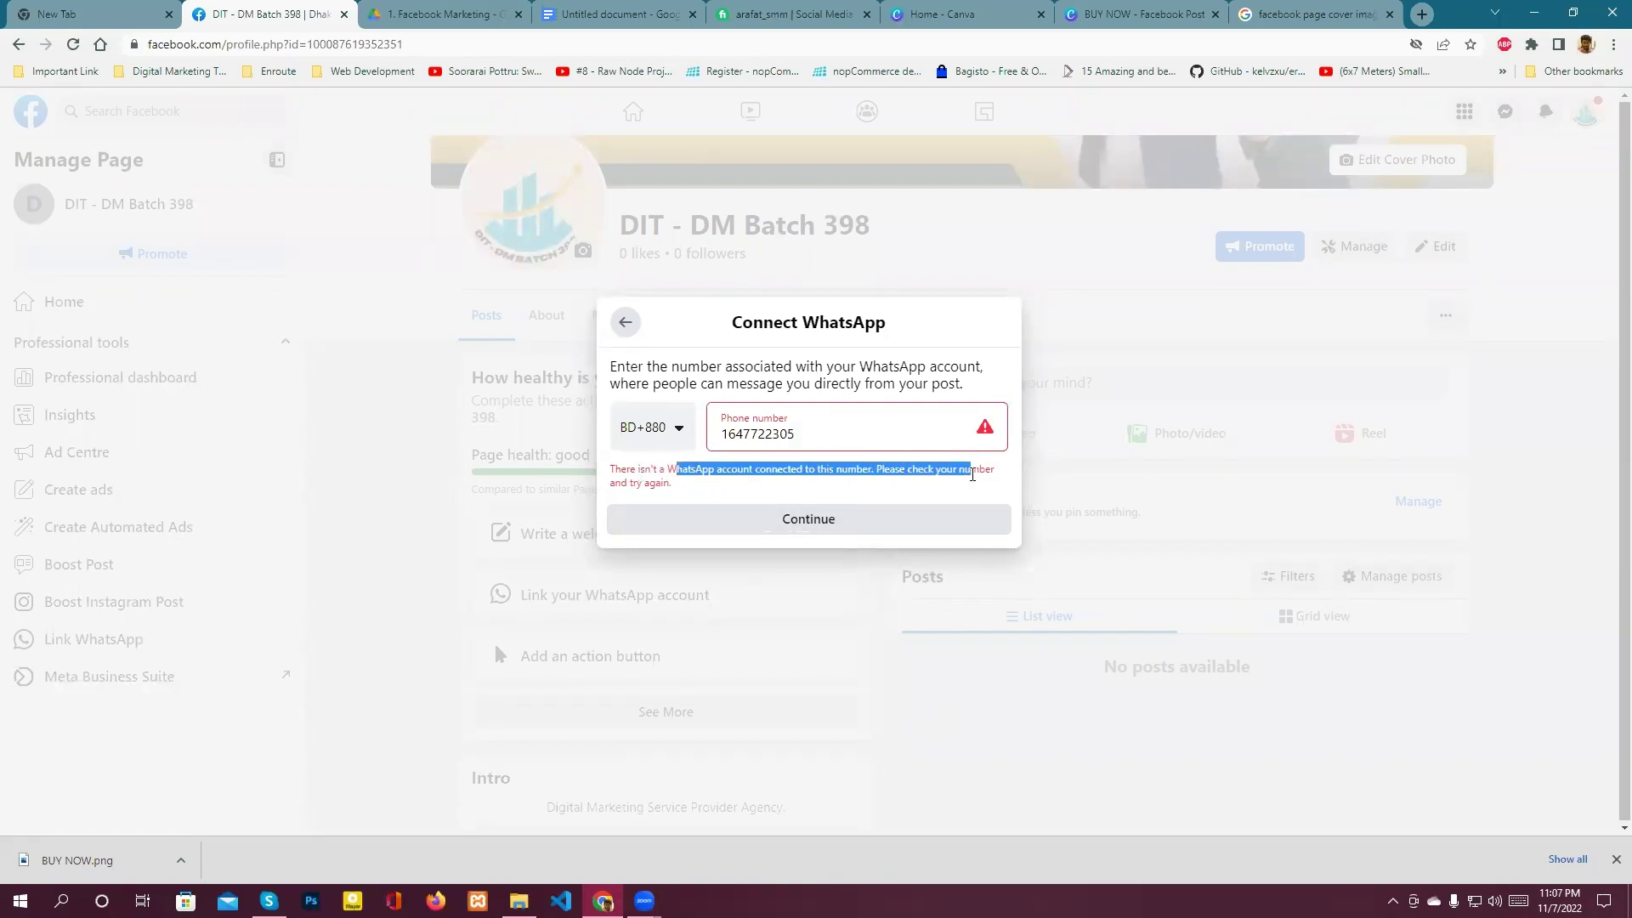
left_click(798, 434)
left_click(829, 527)
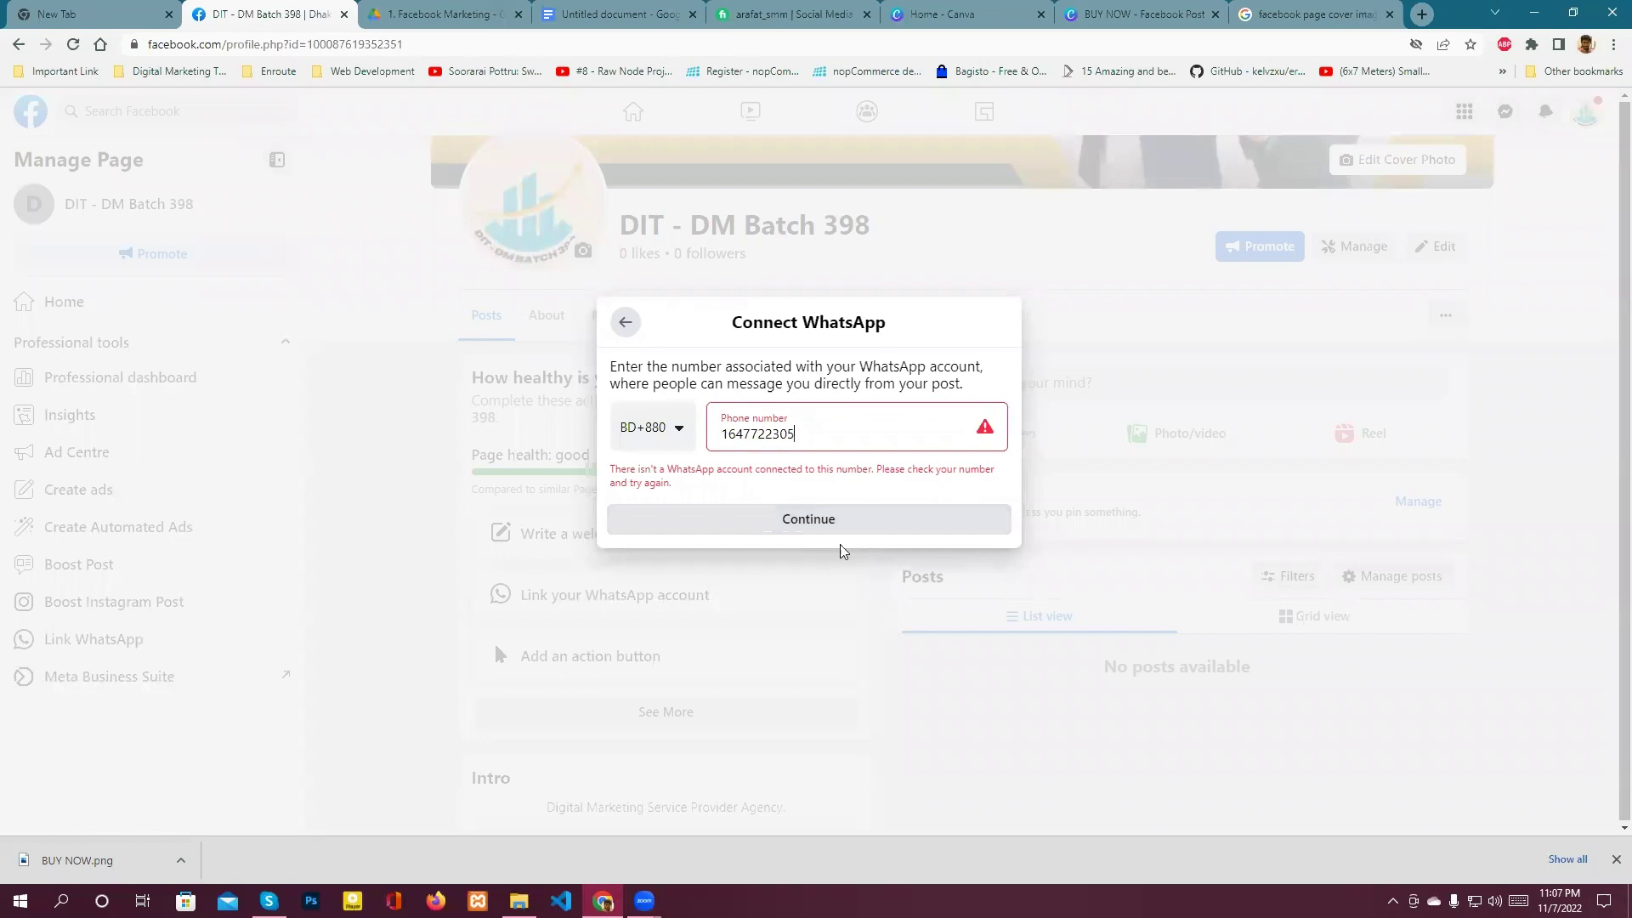
left_click(626, 323)
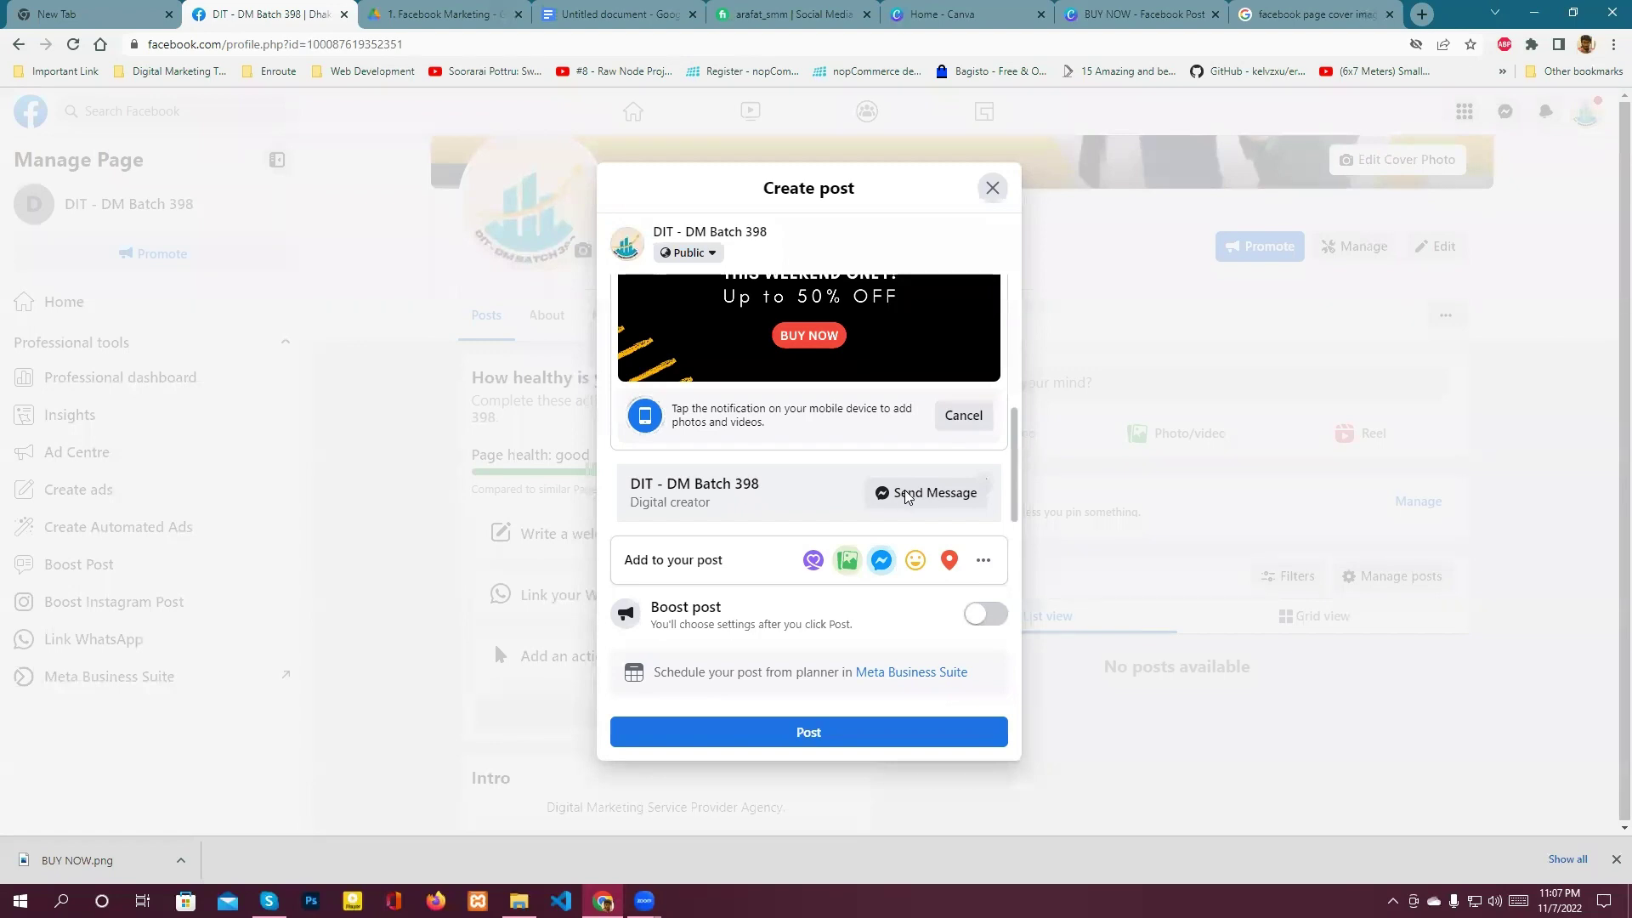
- Review the post's text, image and Send Message button, and publish it without boosting
scroll(903, 496, "up", 5)
scroll(903, 459, "down", 4)
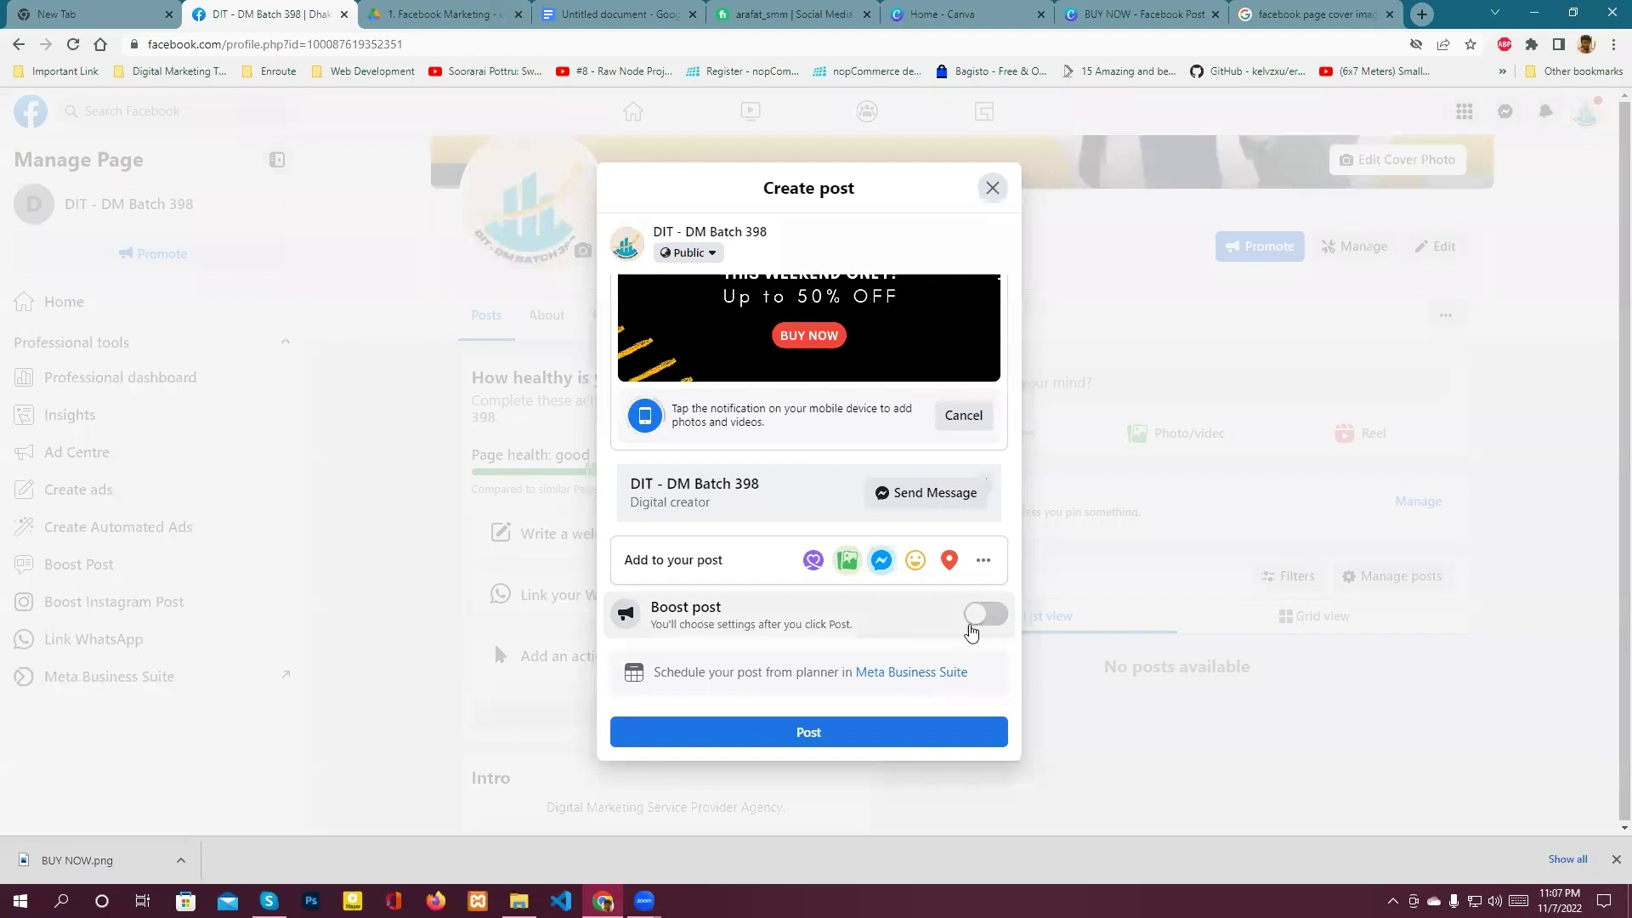
scroll(731, 498, "up", 5)
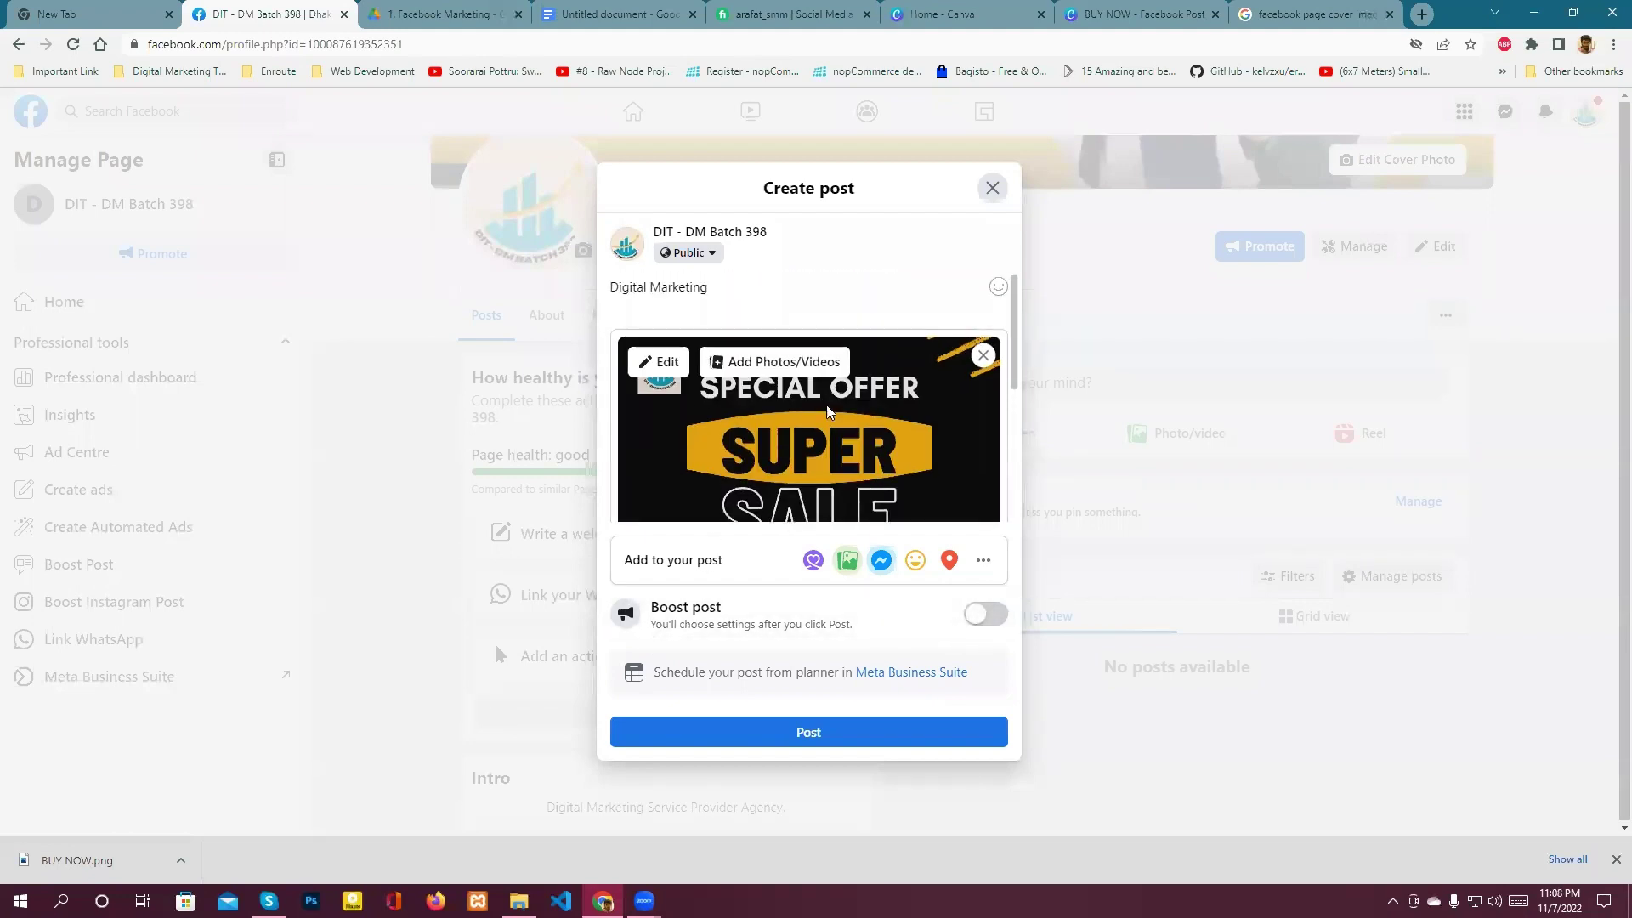
scroll(828, 410, "down", 4)
scroll(797, 359, "up", 5)
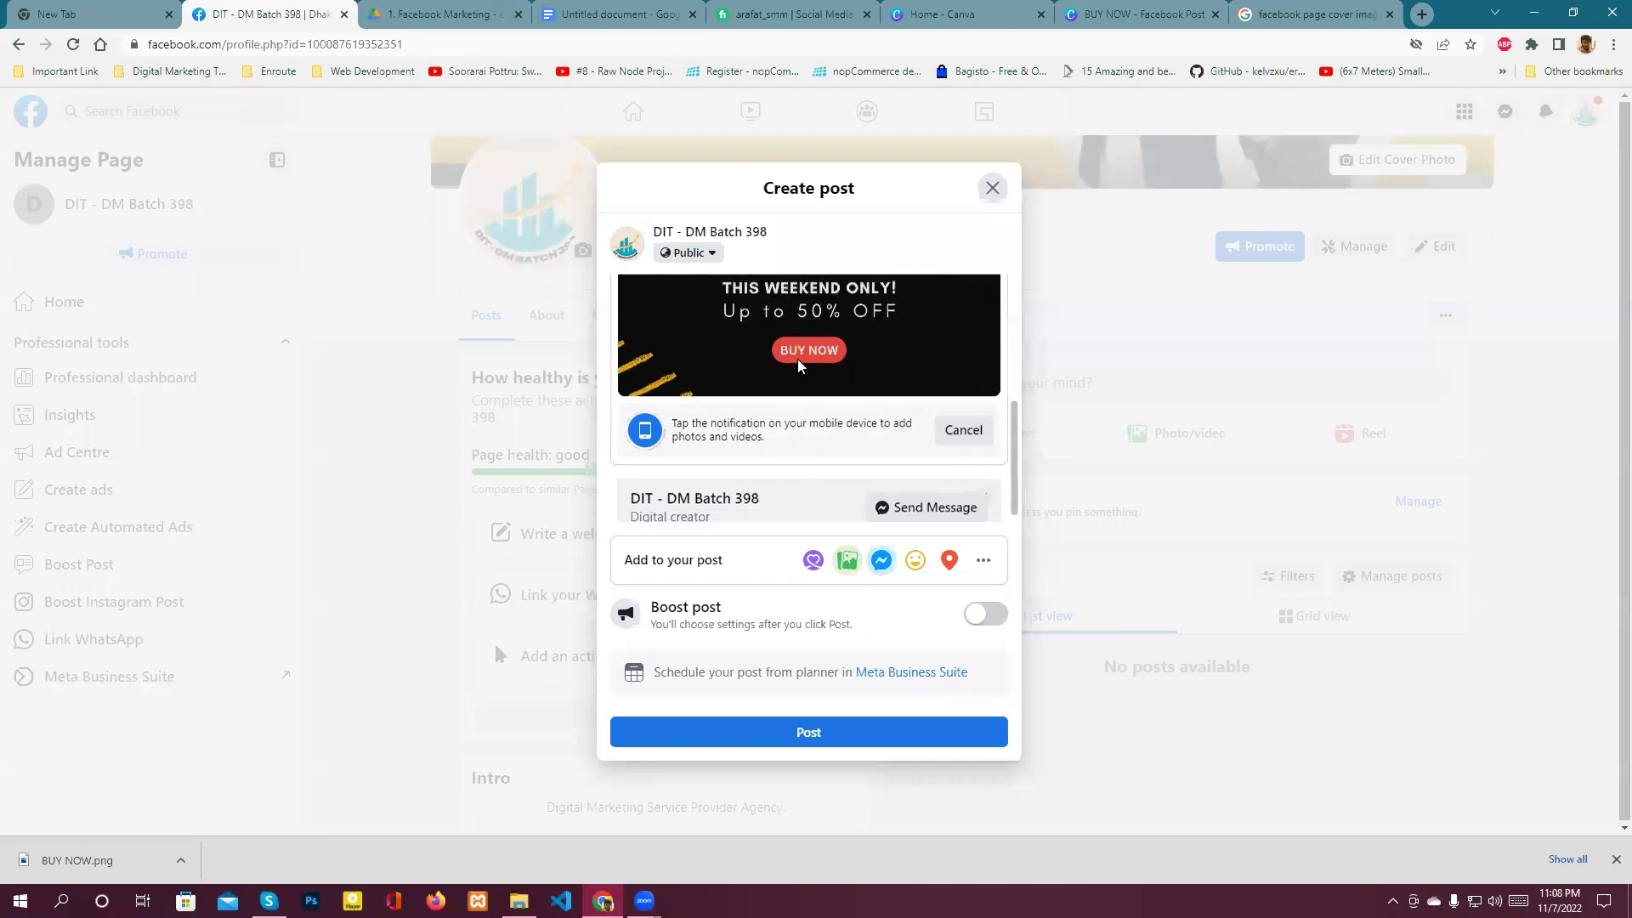
left_click(821, 735)
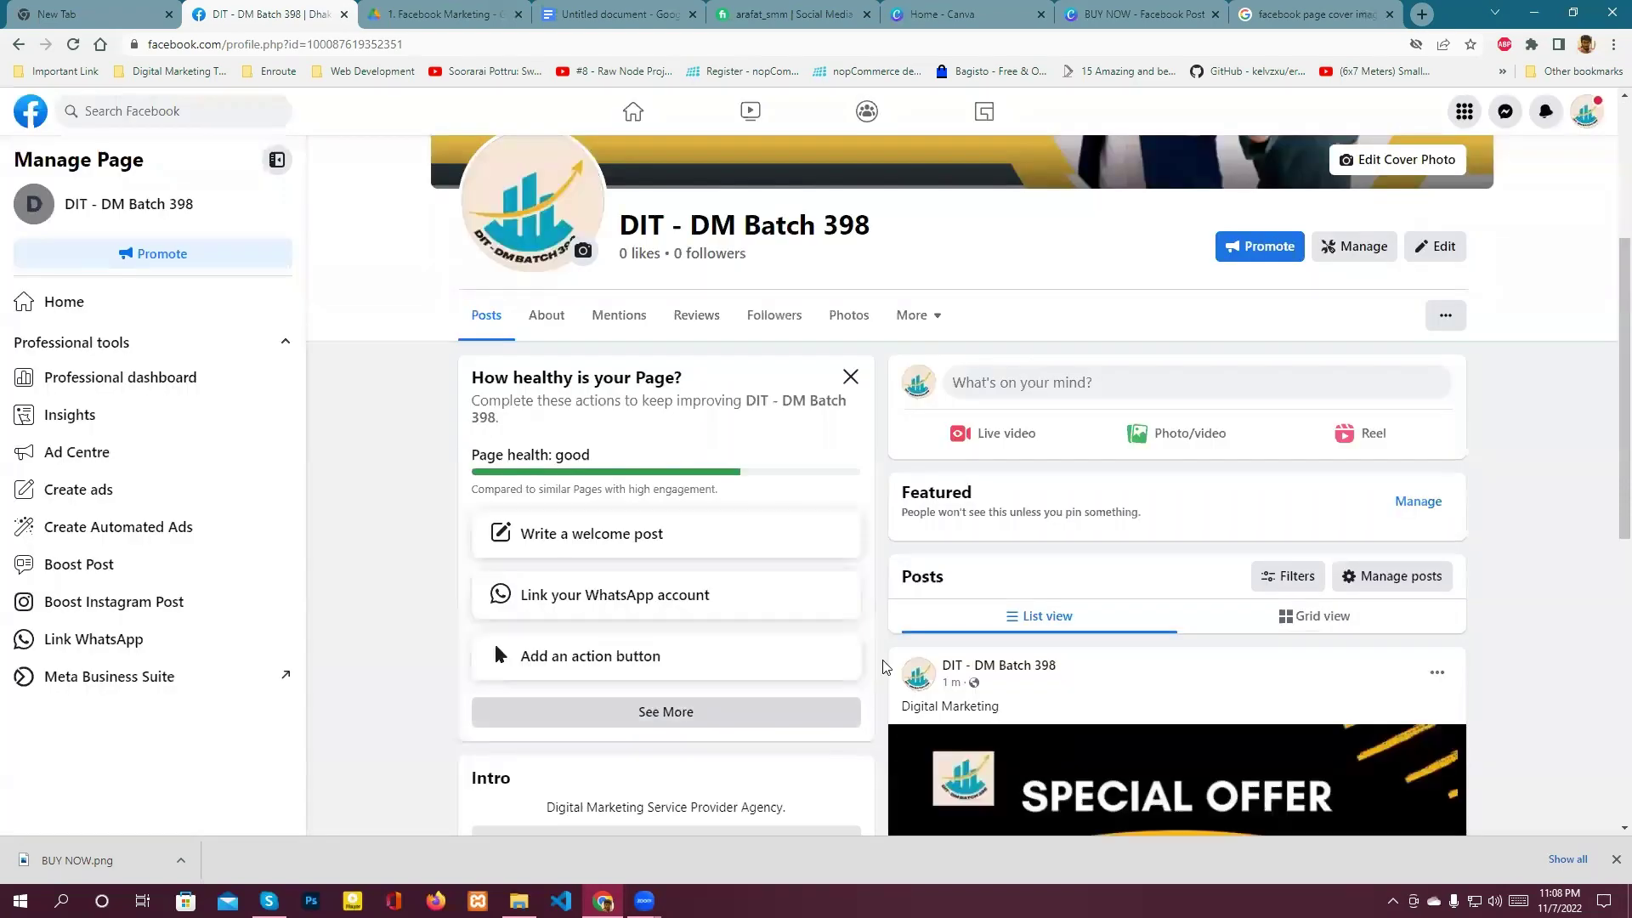
- Dismiss the "Get more messages" boost suggestion beneath the published Special Offer post
scroll(1237, 626, "down", 6)
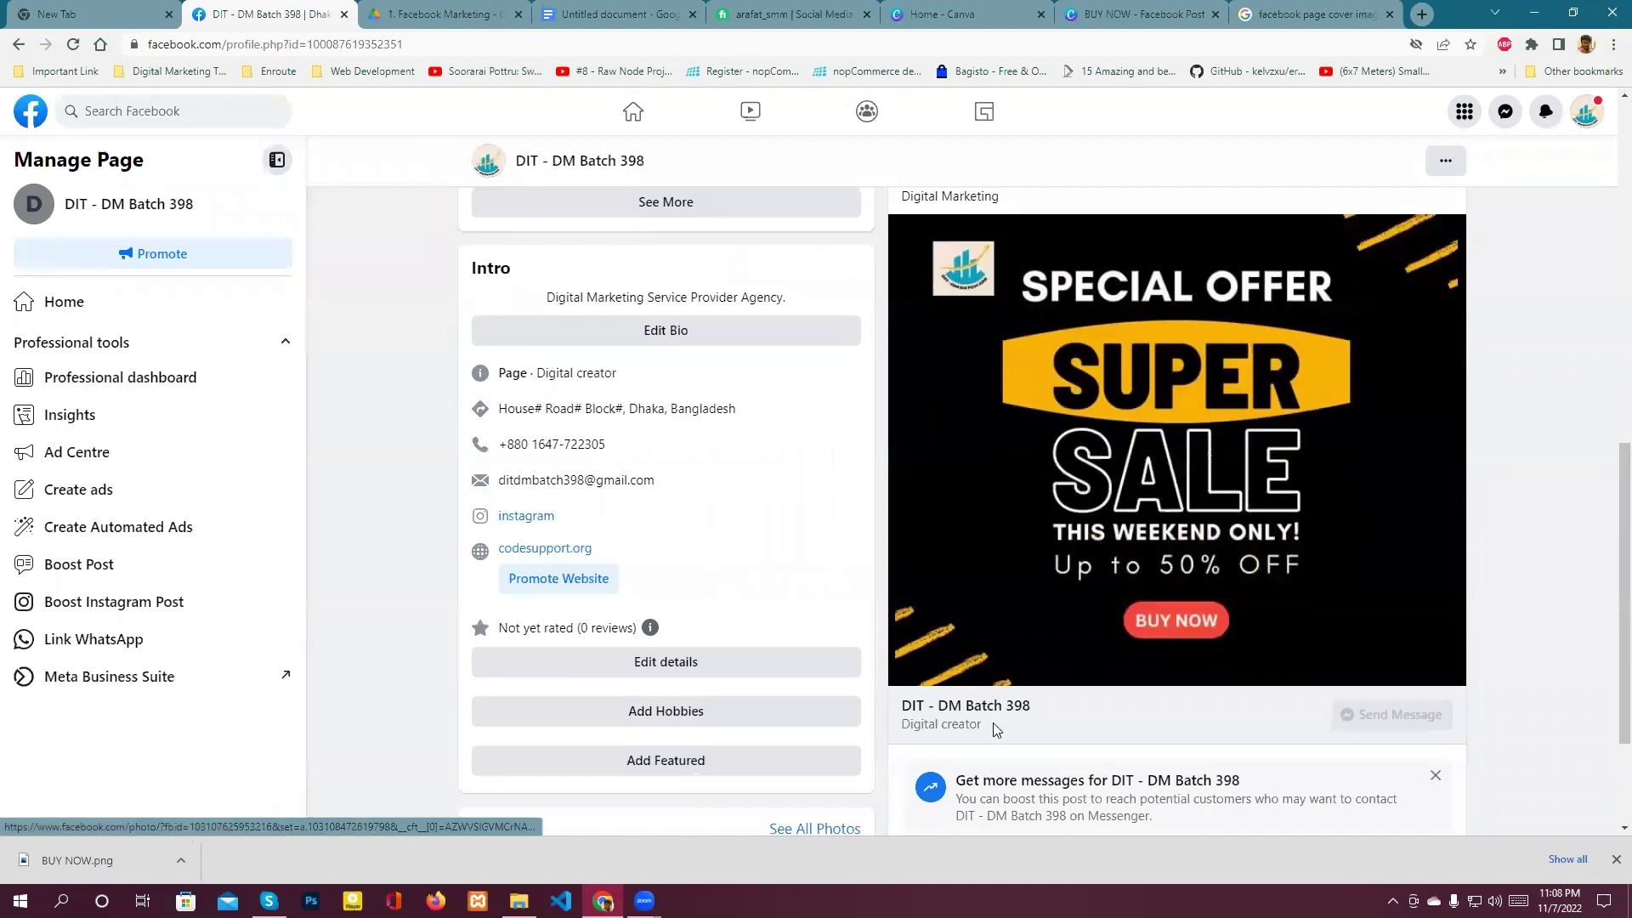
scroll(1439, 662, "down", 2)
scroll(1439, 661, "down", 1)
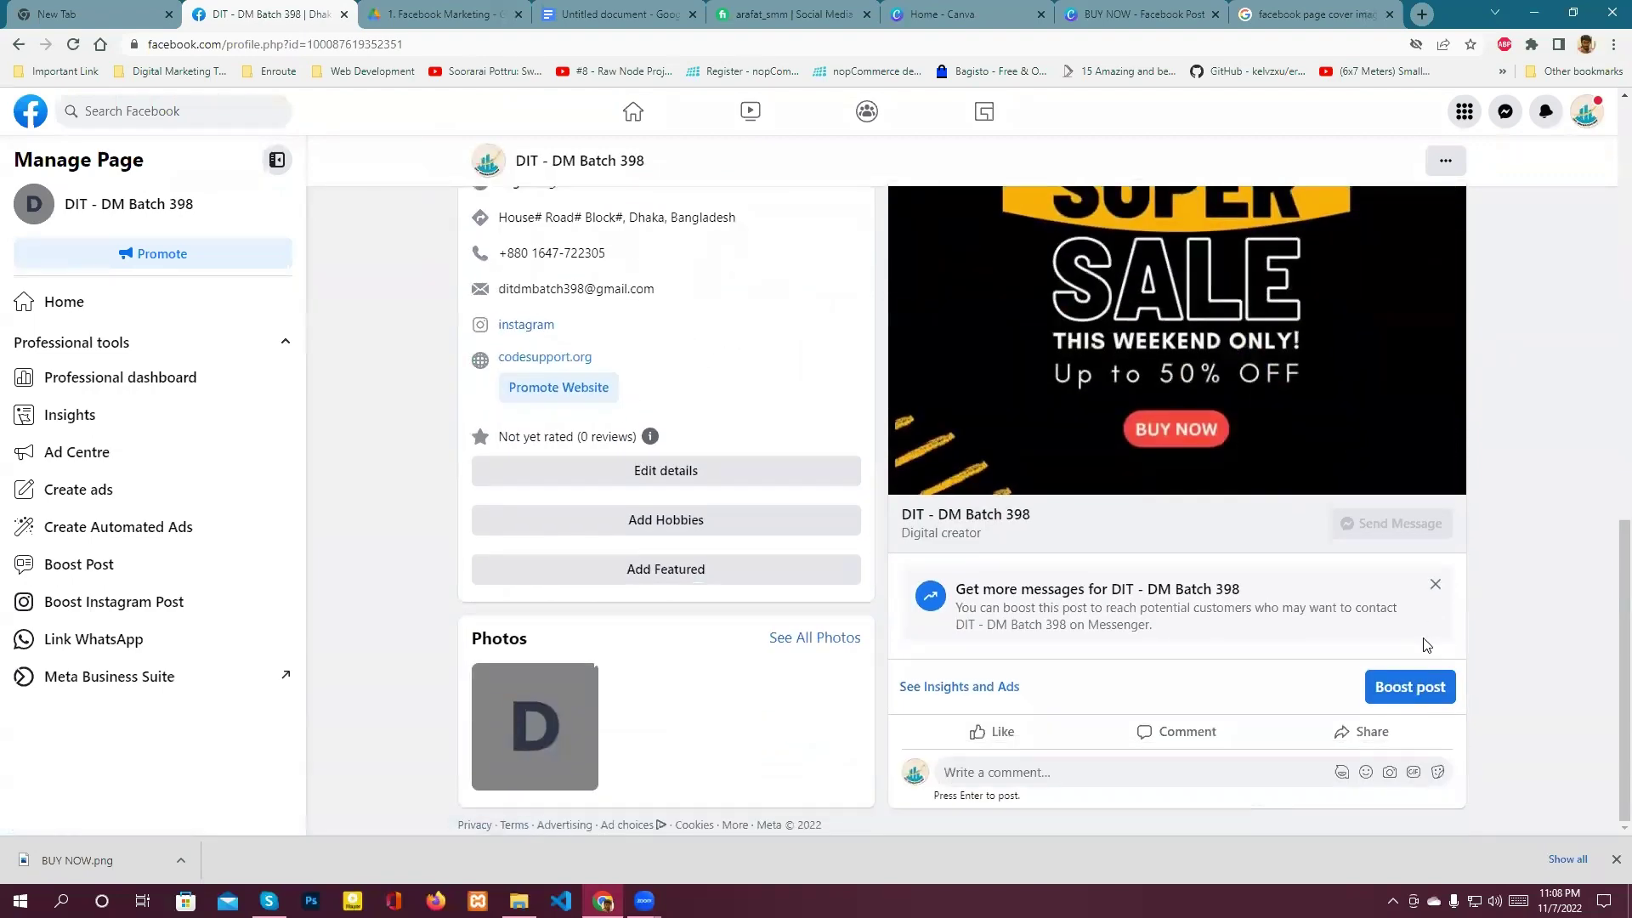
left_click(1435, 585)
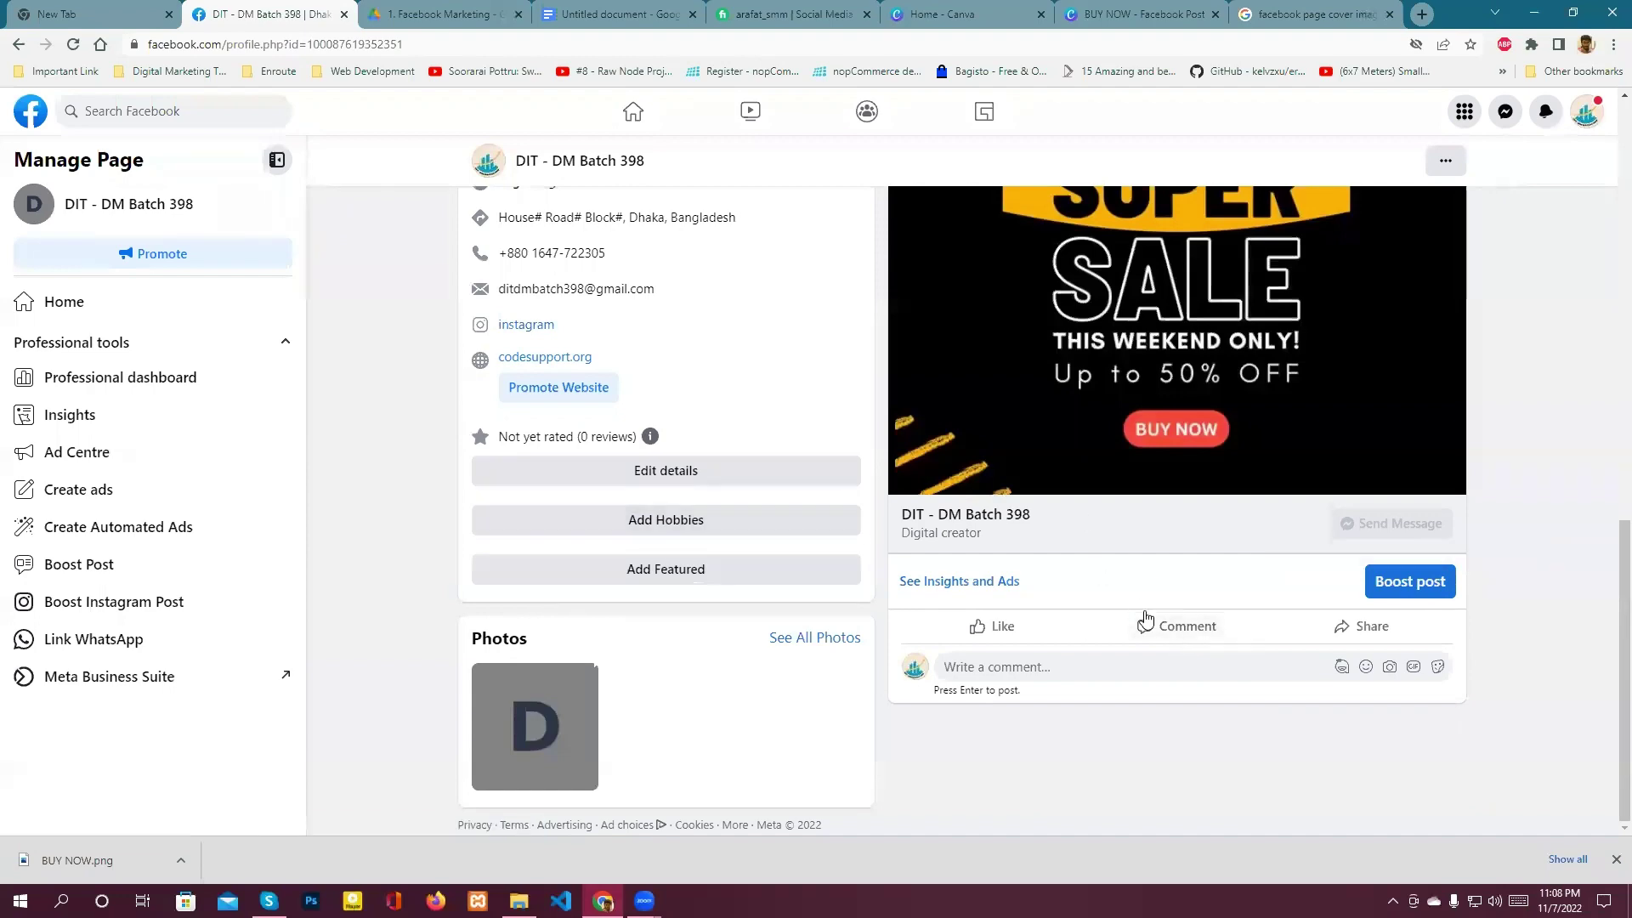
- Look through the page's additional sections, from Videos and Live down to Reviews given and Manage Sections
scroll(1149, 616, "up", 6)
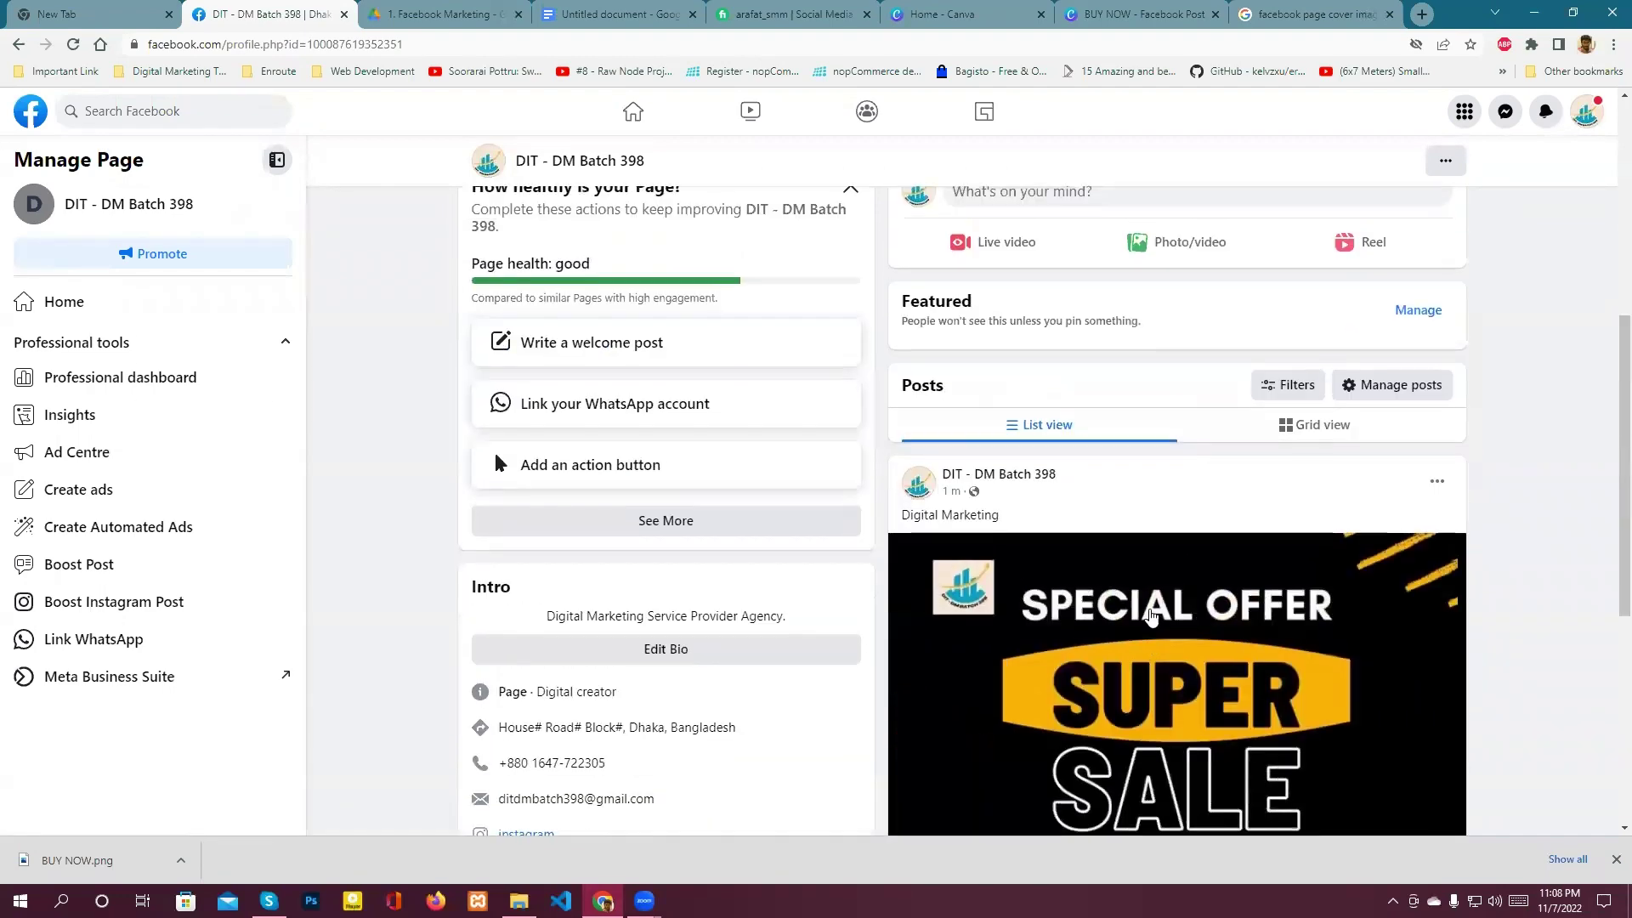
scroll(1149, 615, "up", 1)
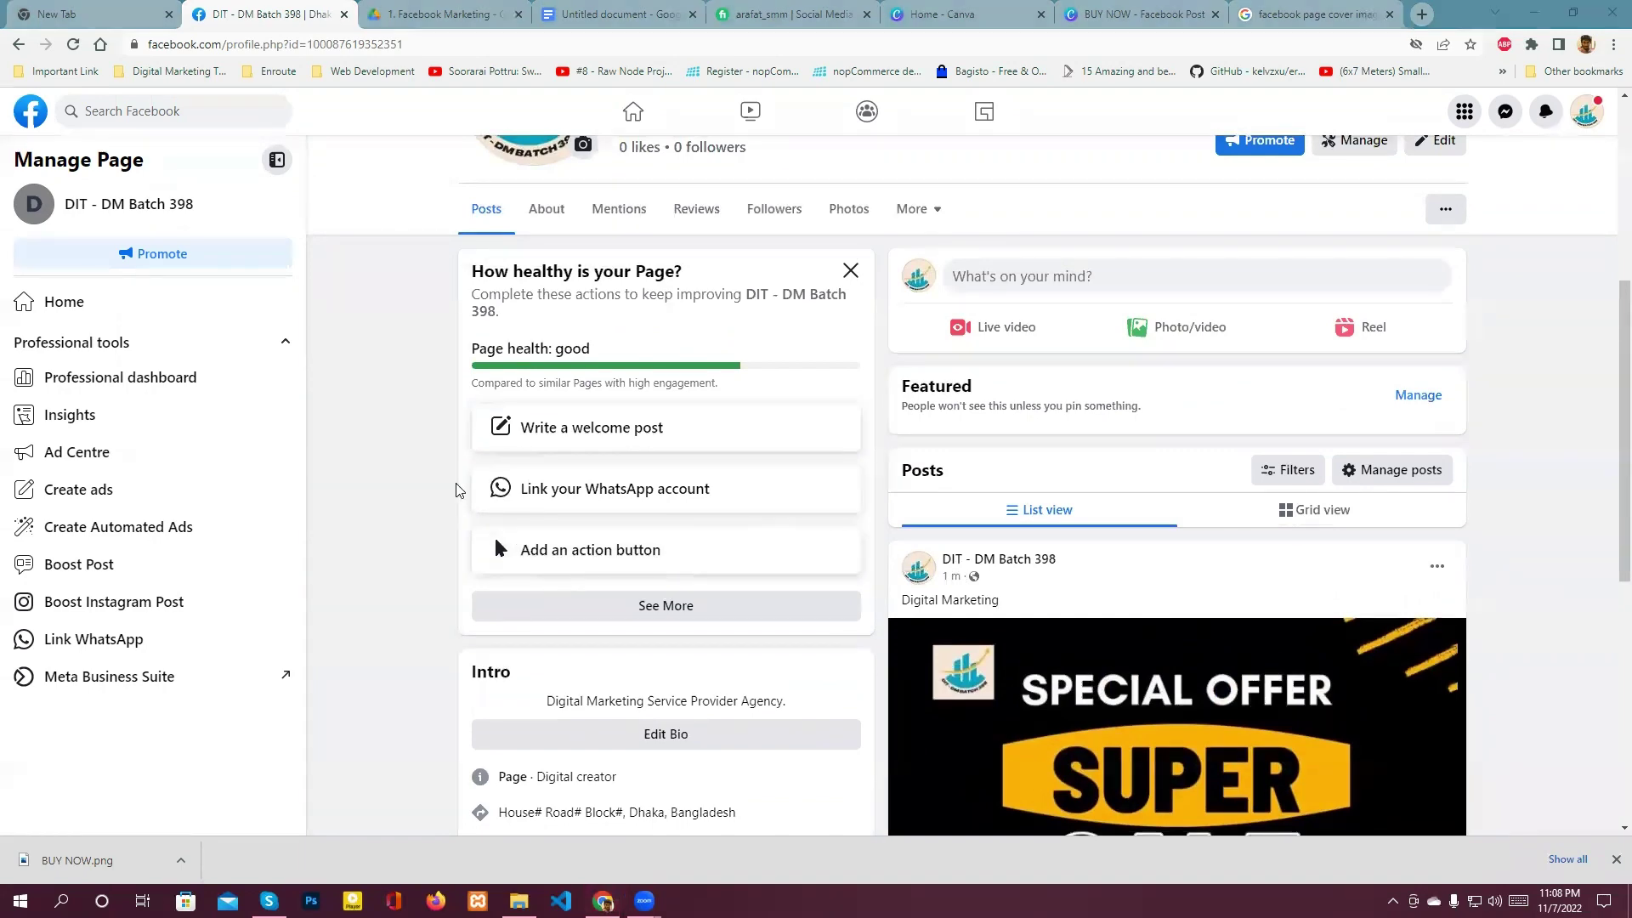
scroll(884, 544, "up", 3)
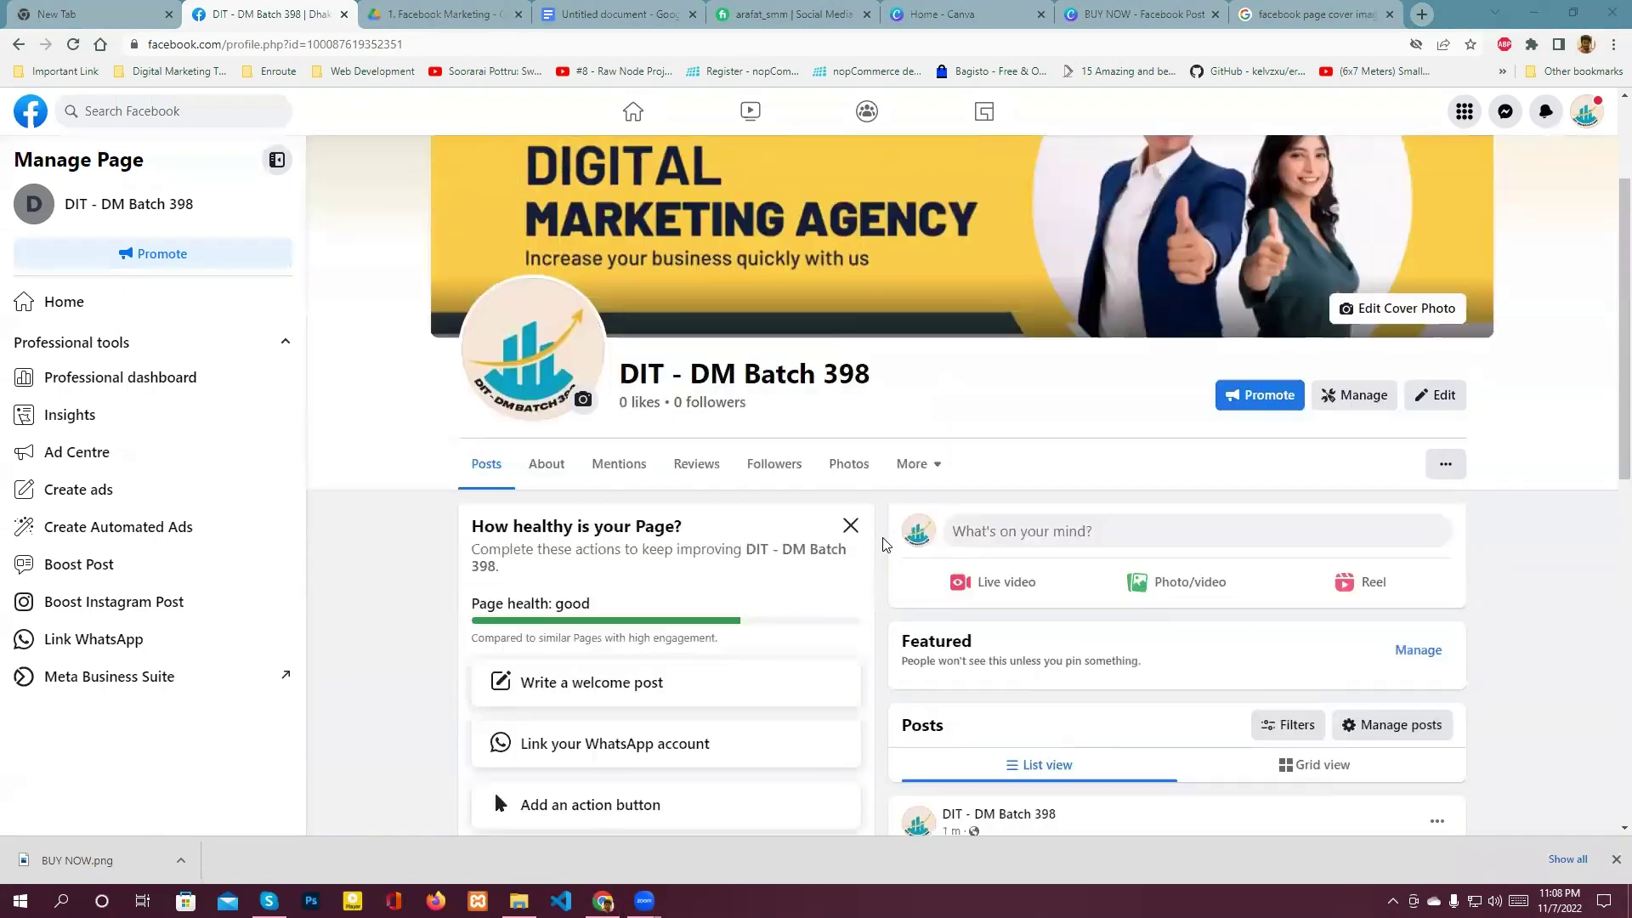
left_click(925, 479)
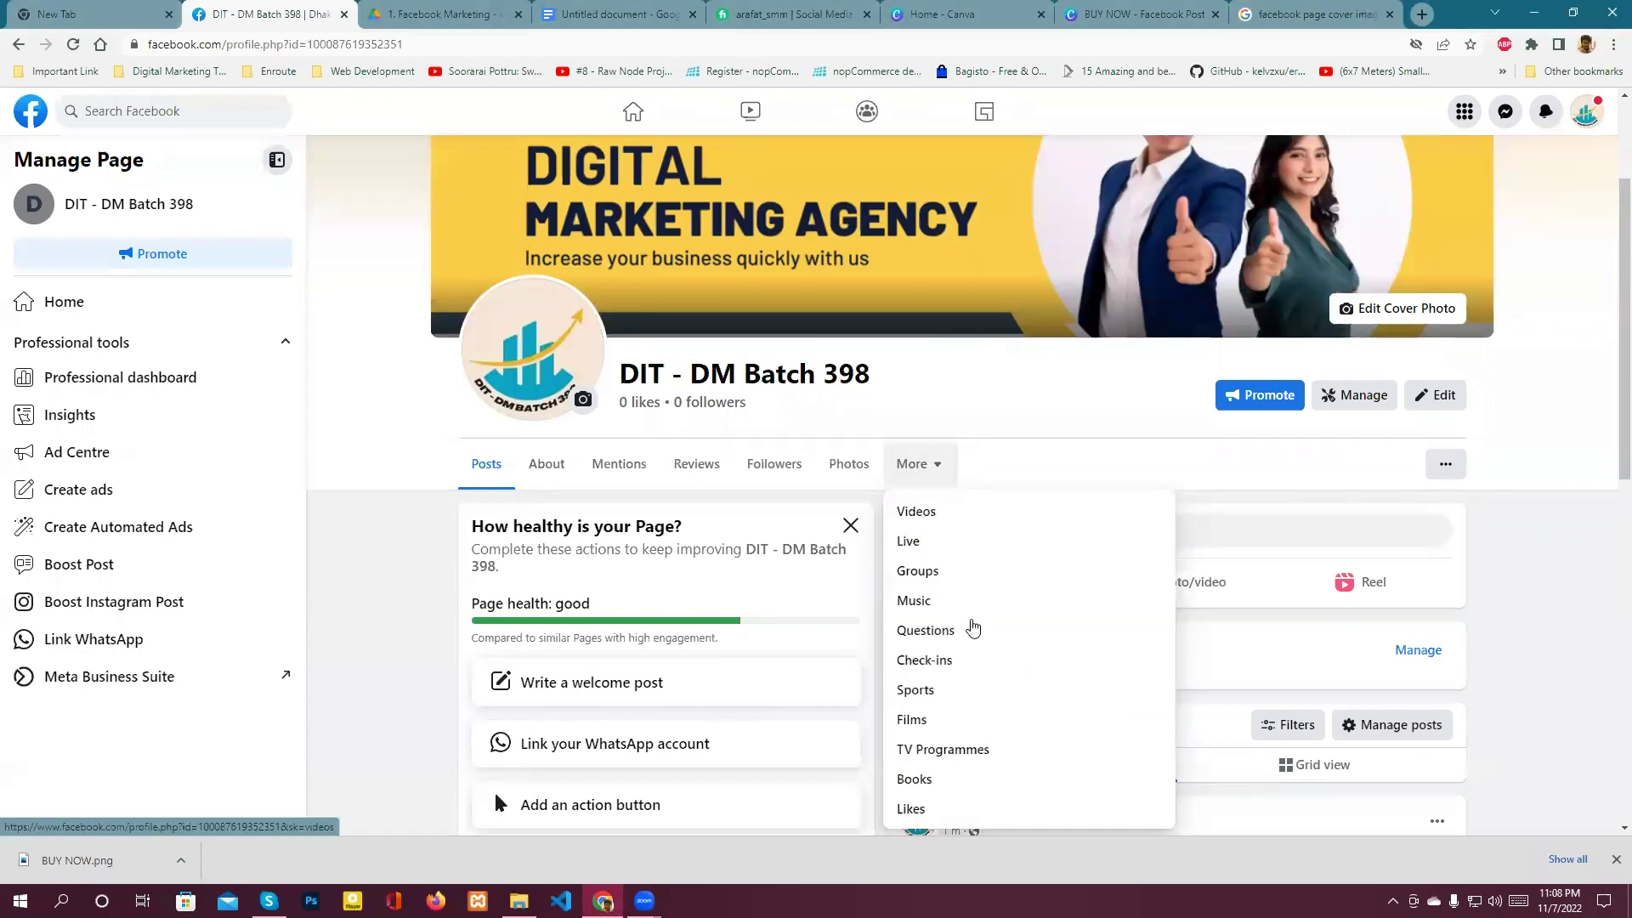
scroll(1002, 666, "down", 2)
scroll(1291, 693, "down", 3)
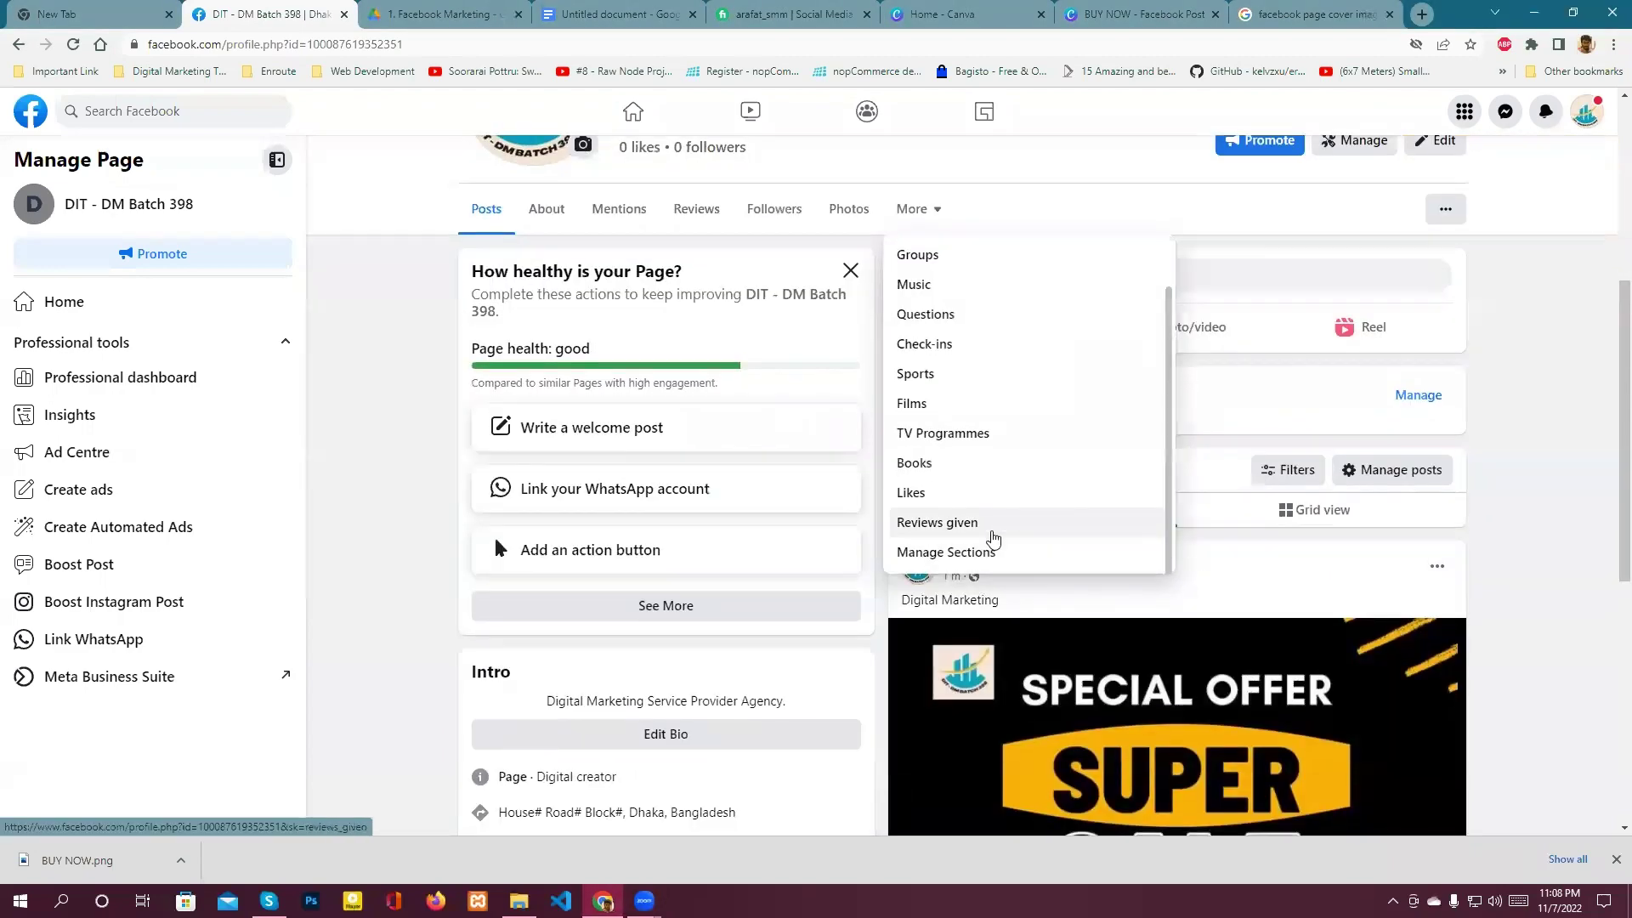
scroll(1003, 535, "up", 2)
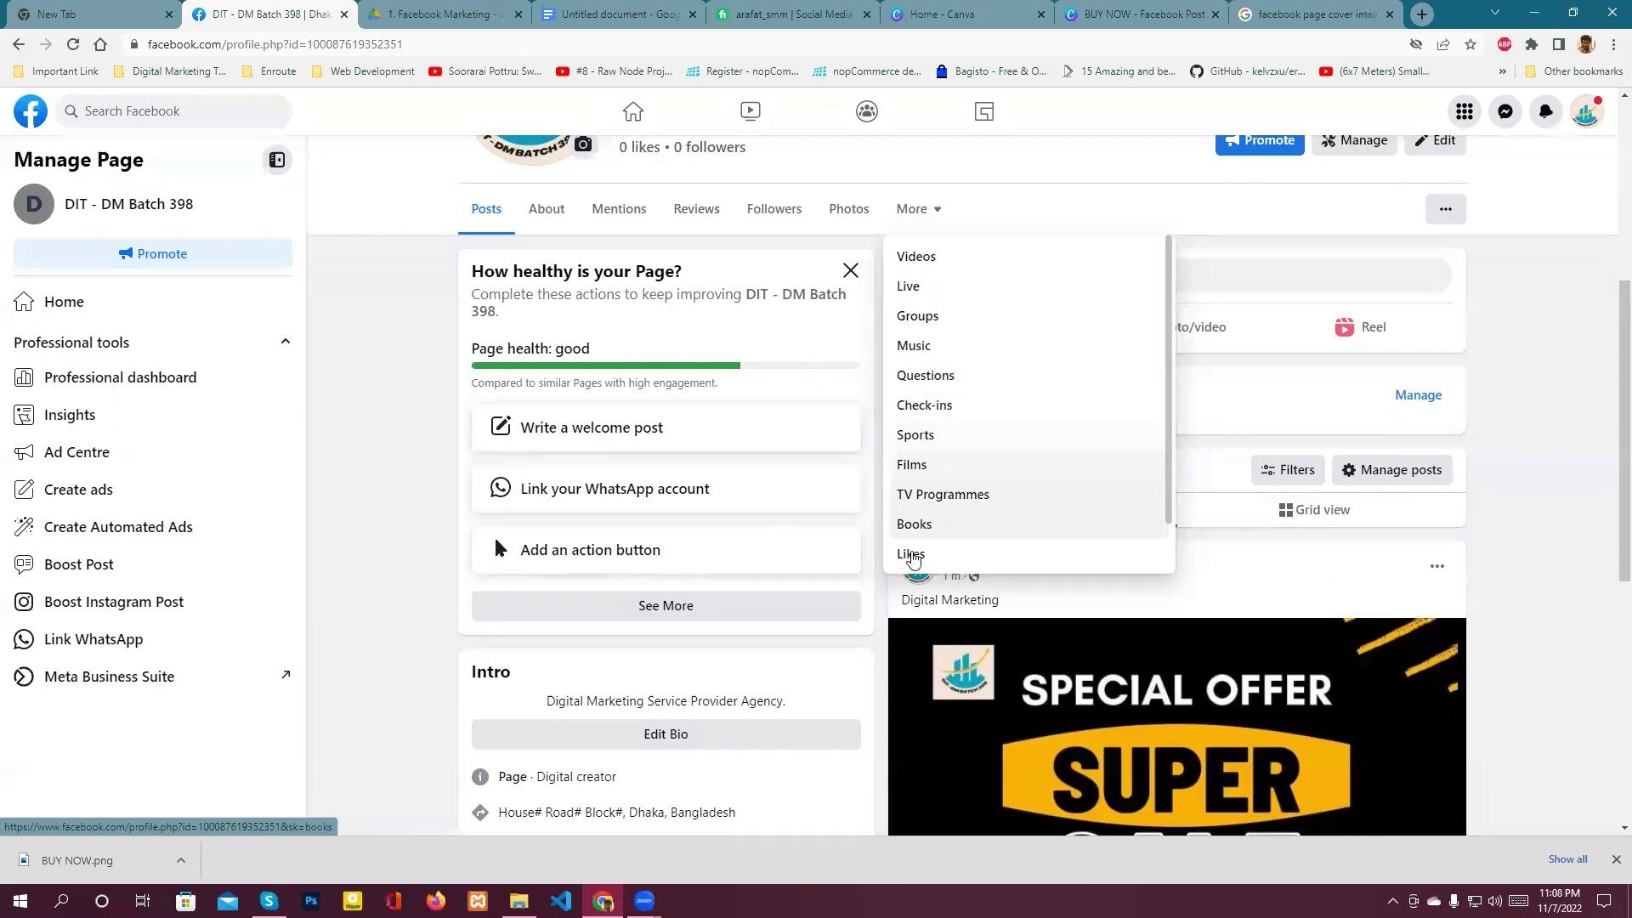
left_click(889, 605)
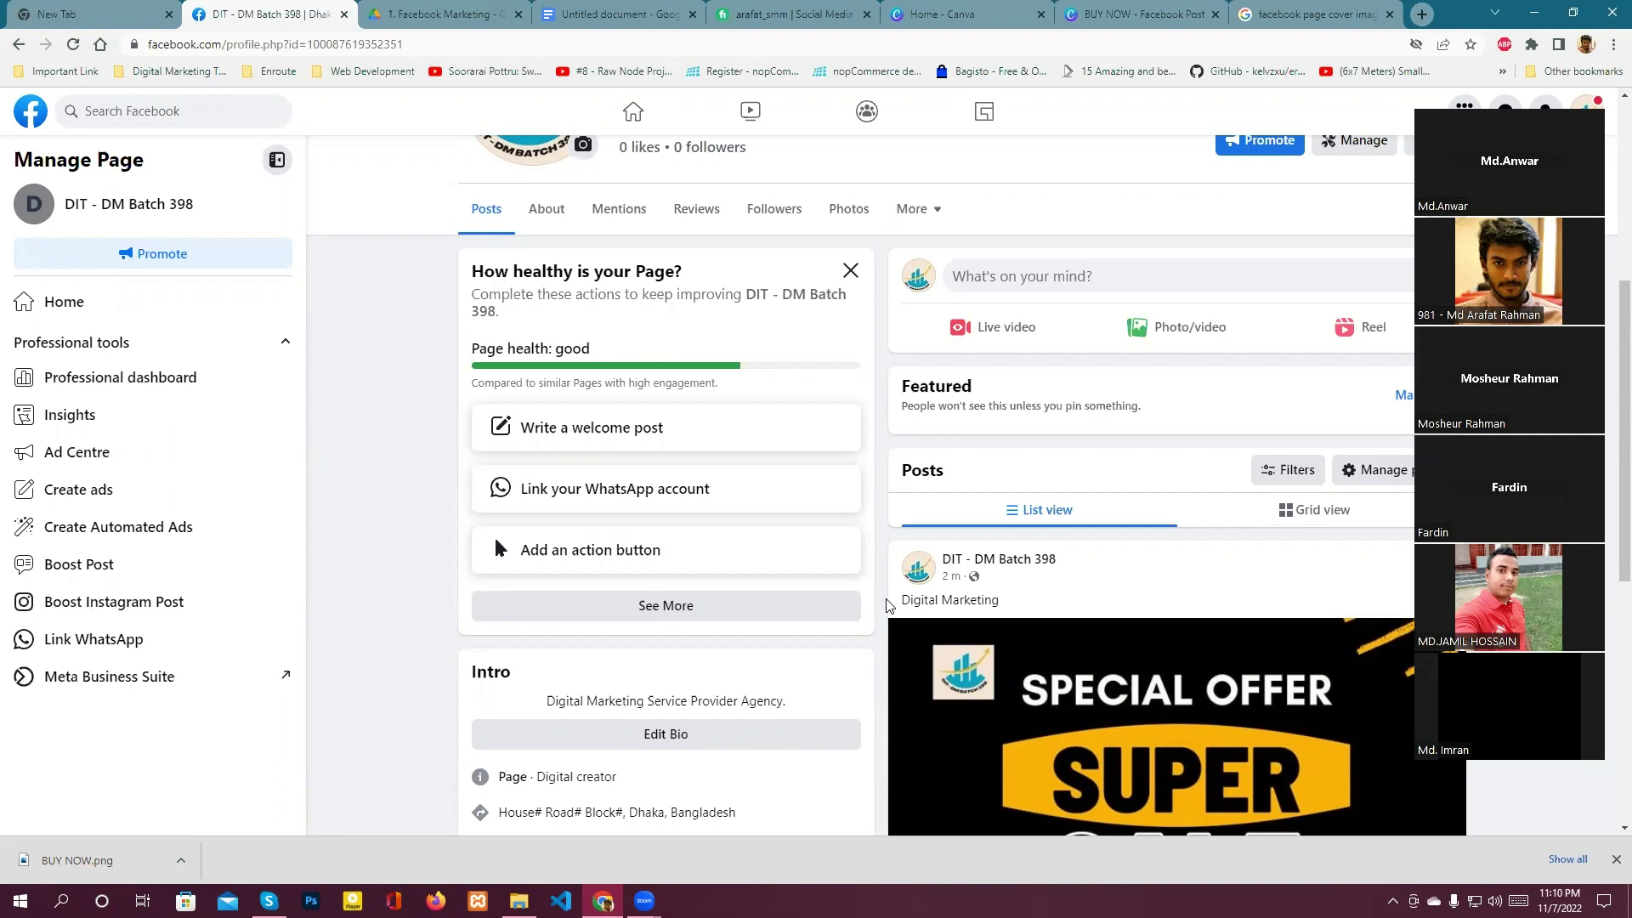
- Review which sections are enabled for the page in Manage Sections, and leave without saving changes
left_click(932, 225)
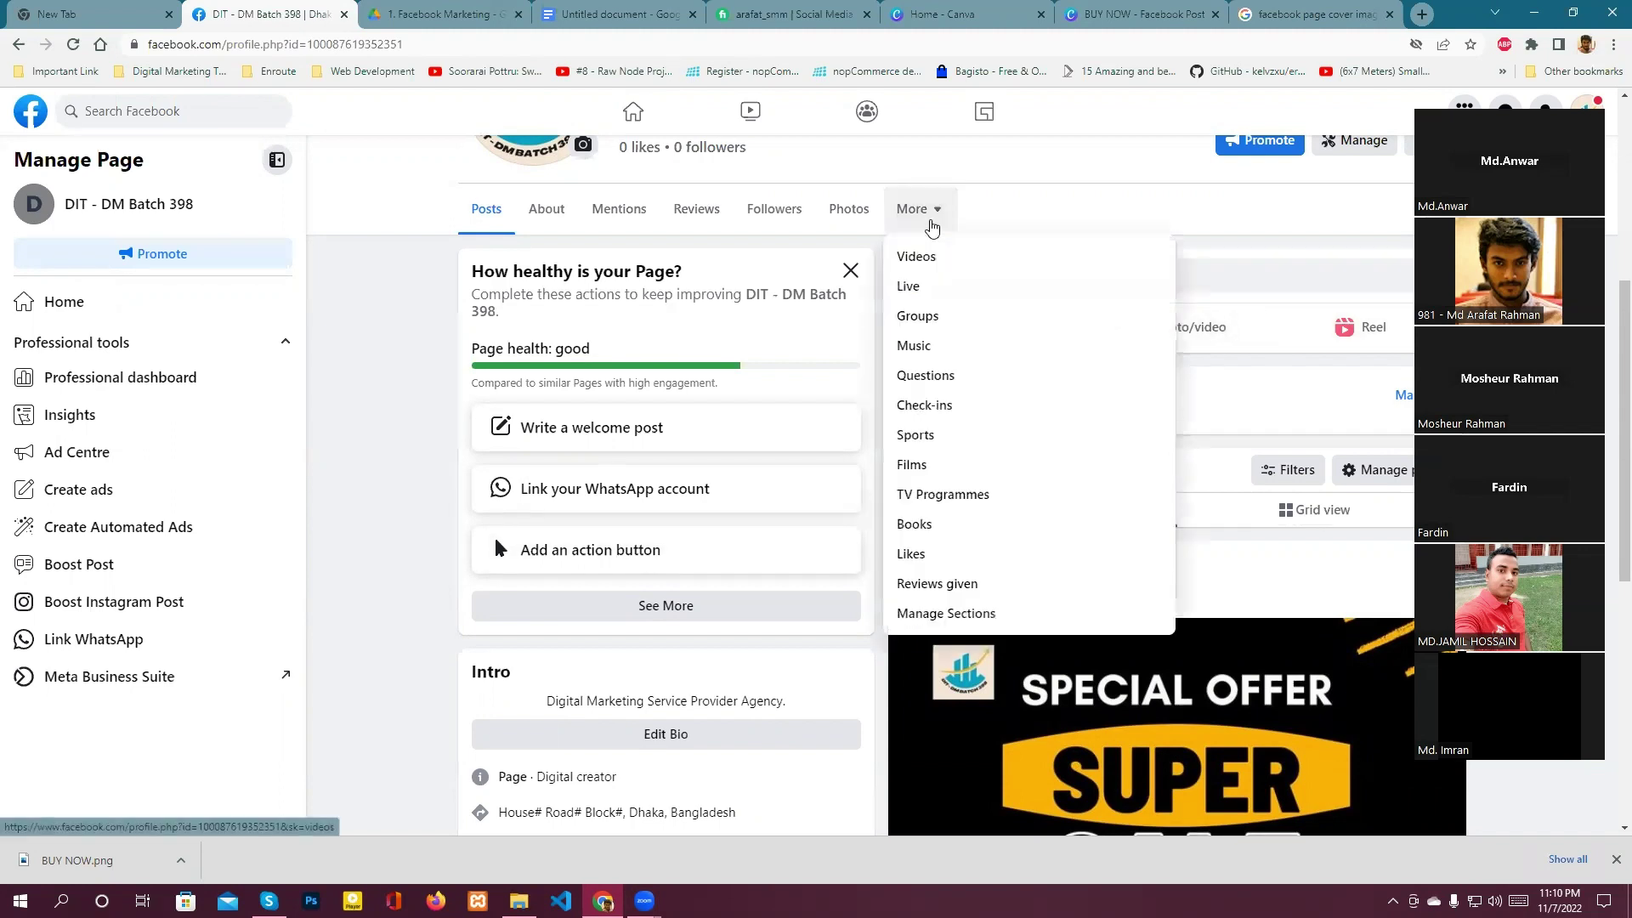
left_click(1004, 617)
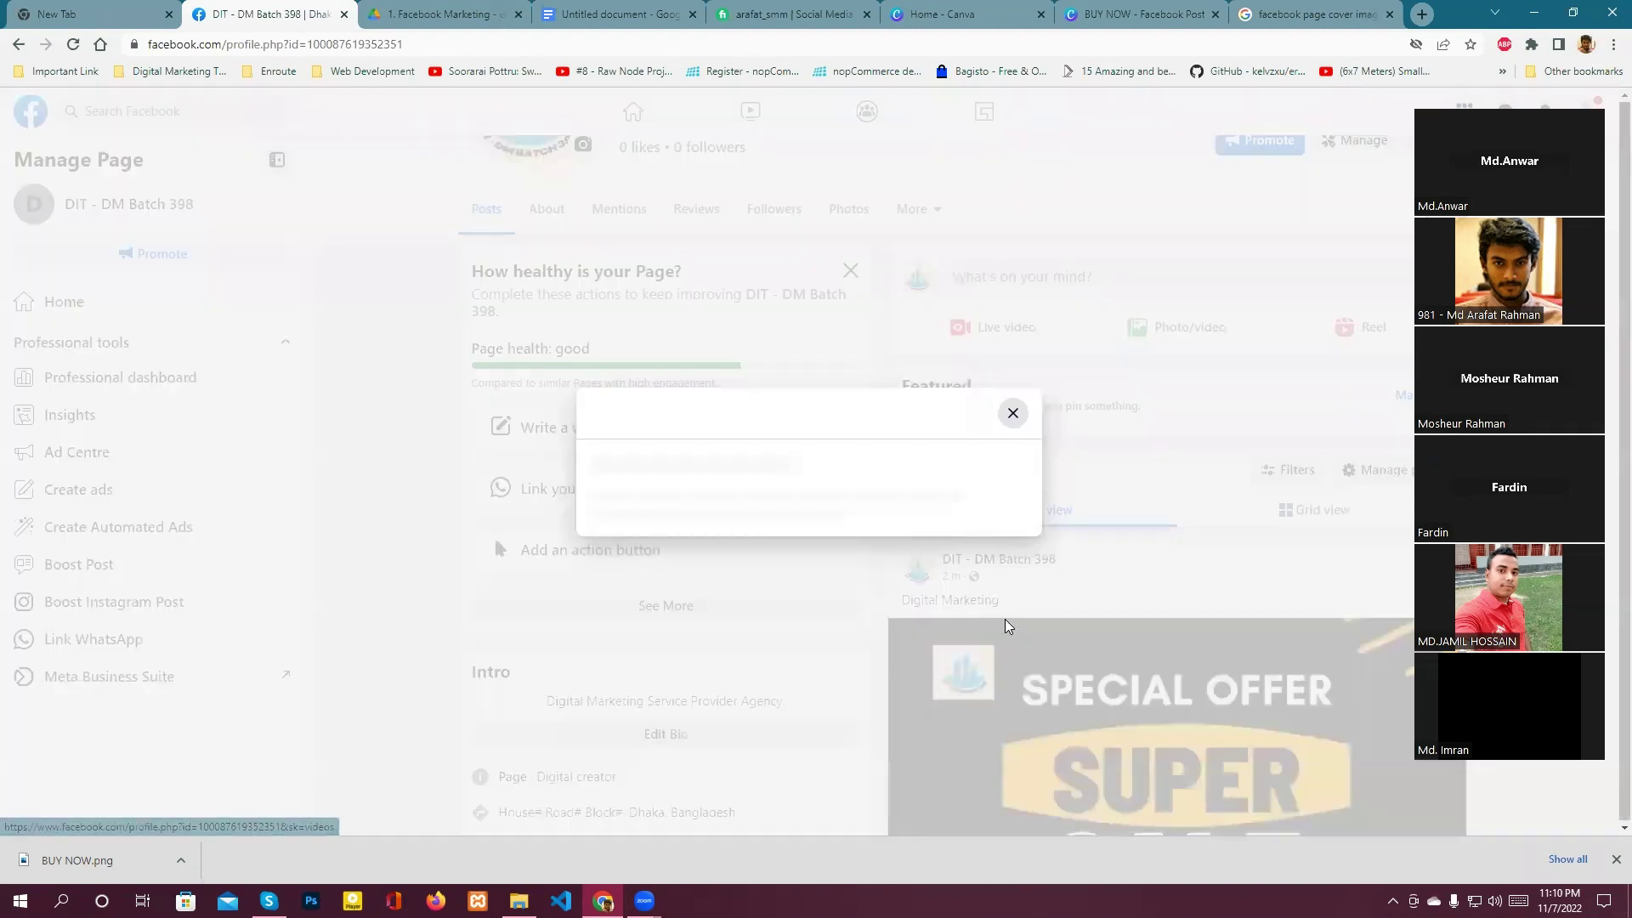
scroll(864, 563, "down", 5)
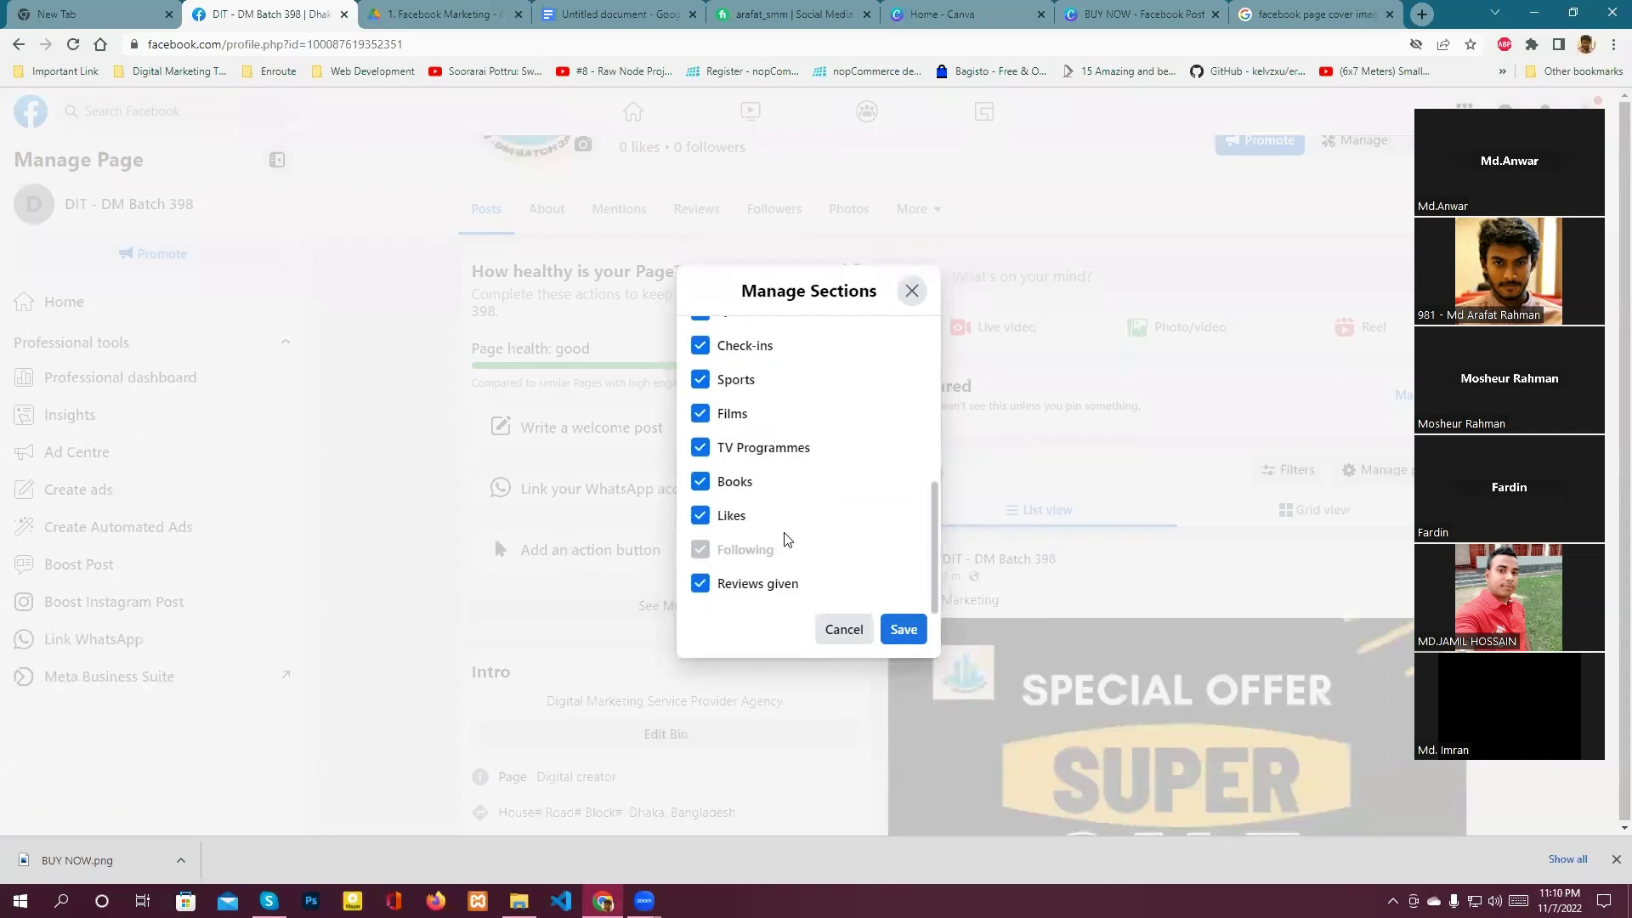
scroll(787, 538, "up", 1)
scroll(782, 523, "up", 3)
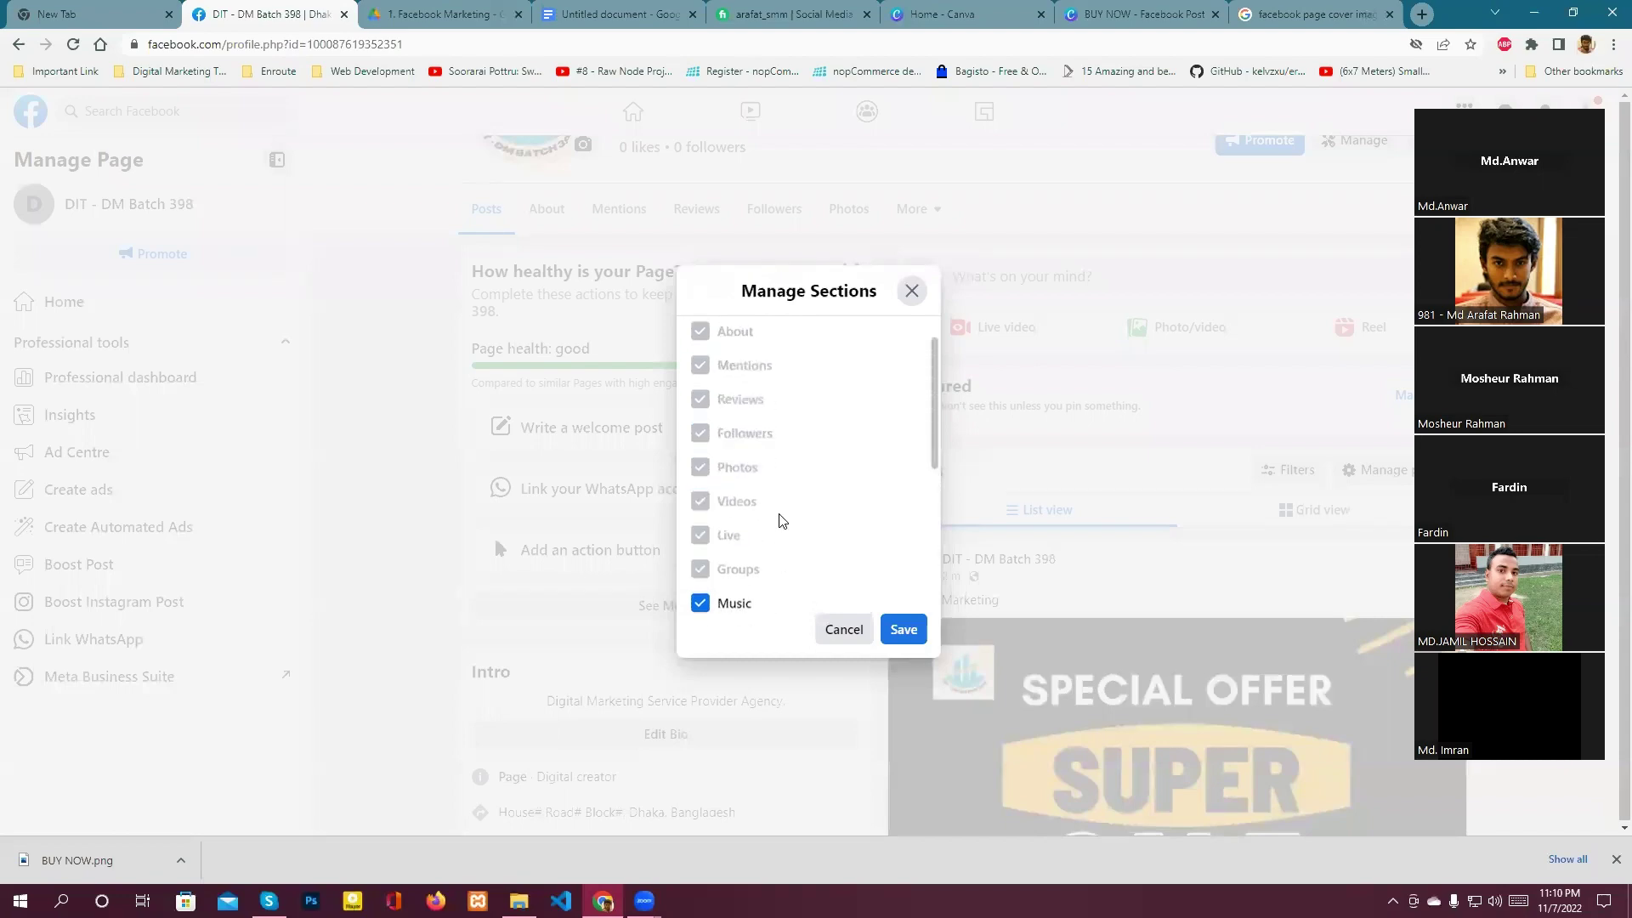
left_click(846, 630)
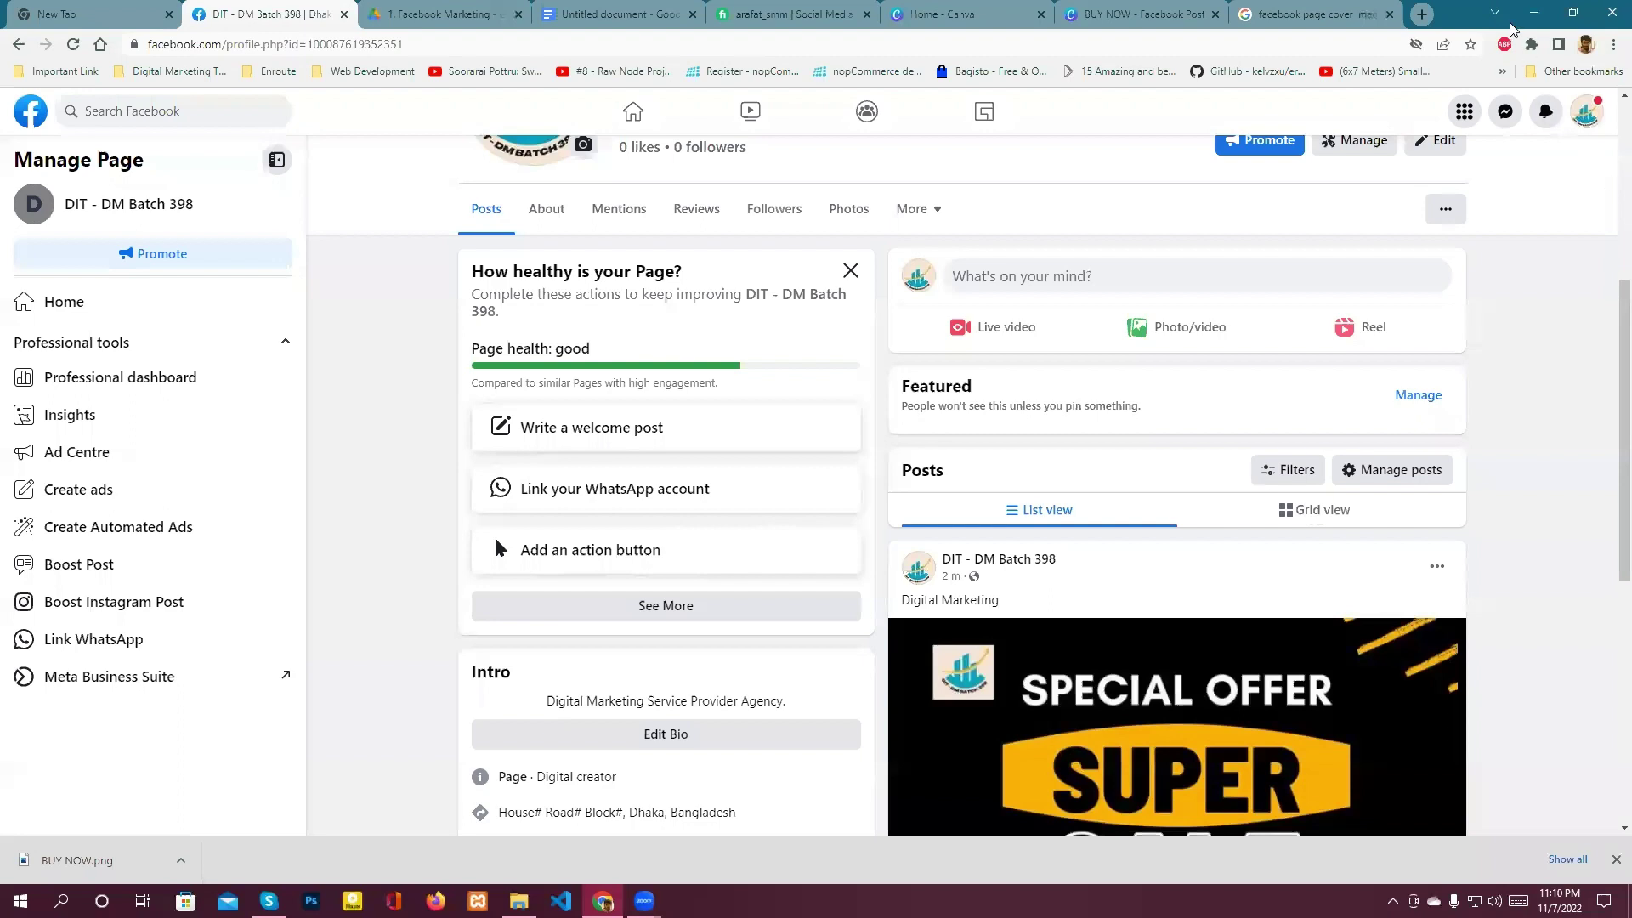
- Start creating a new Facebook group from the page and name it "DIT- DM Batch 398"
left_click(1472, 114)
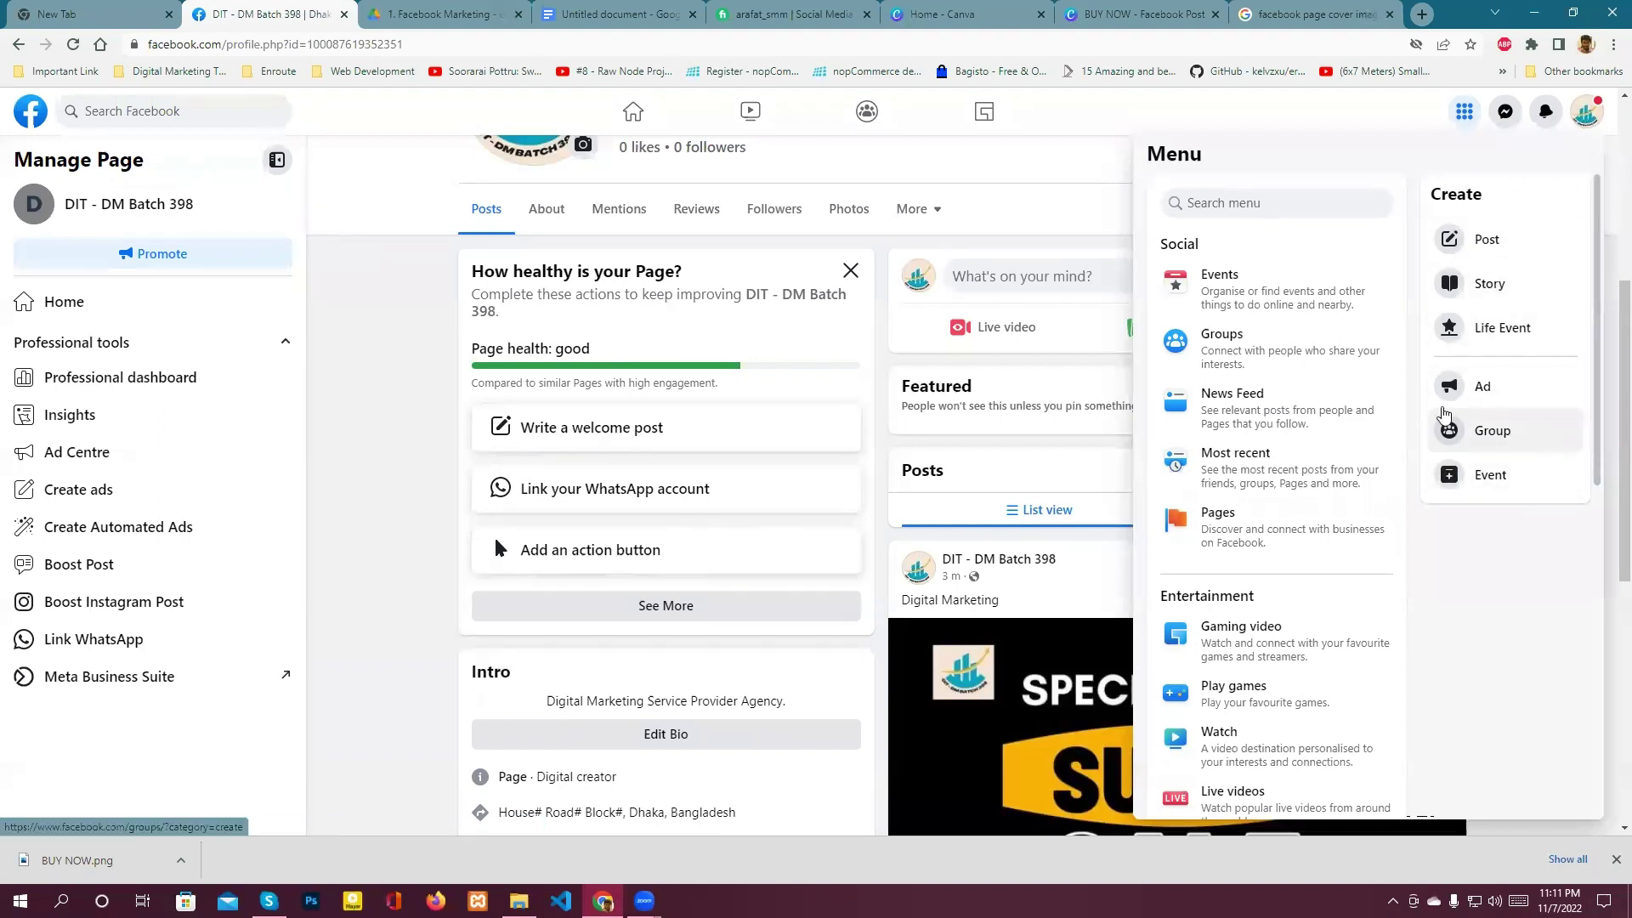
left_click(1528, 445)
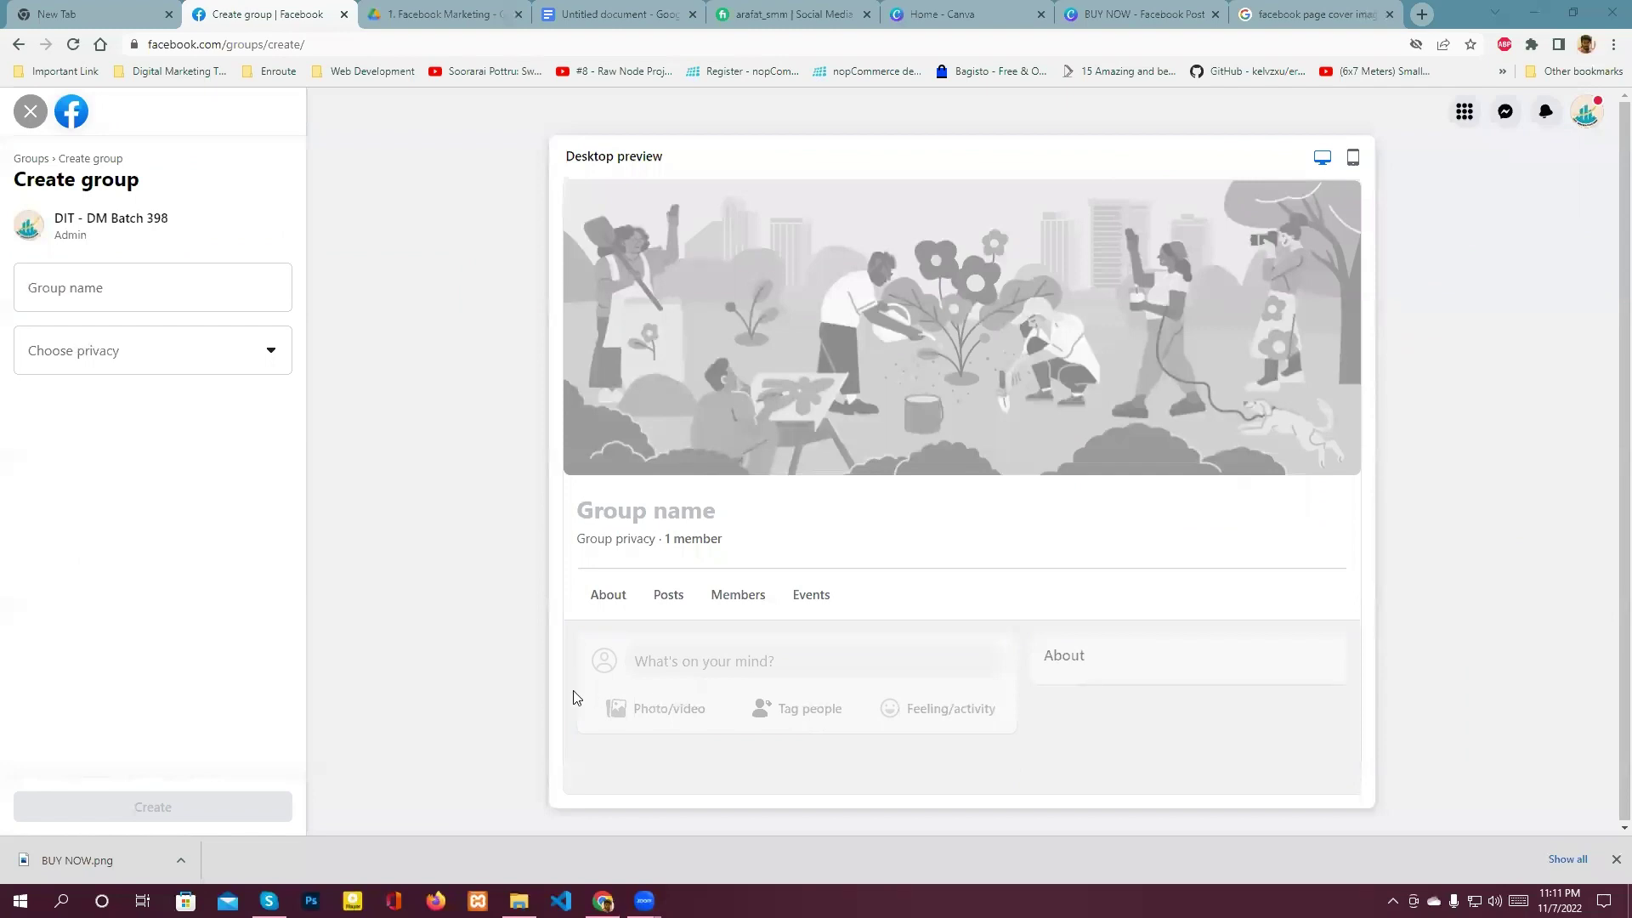
left_click(1138, 570)
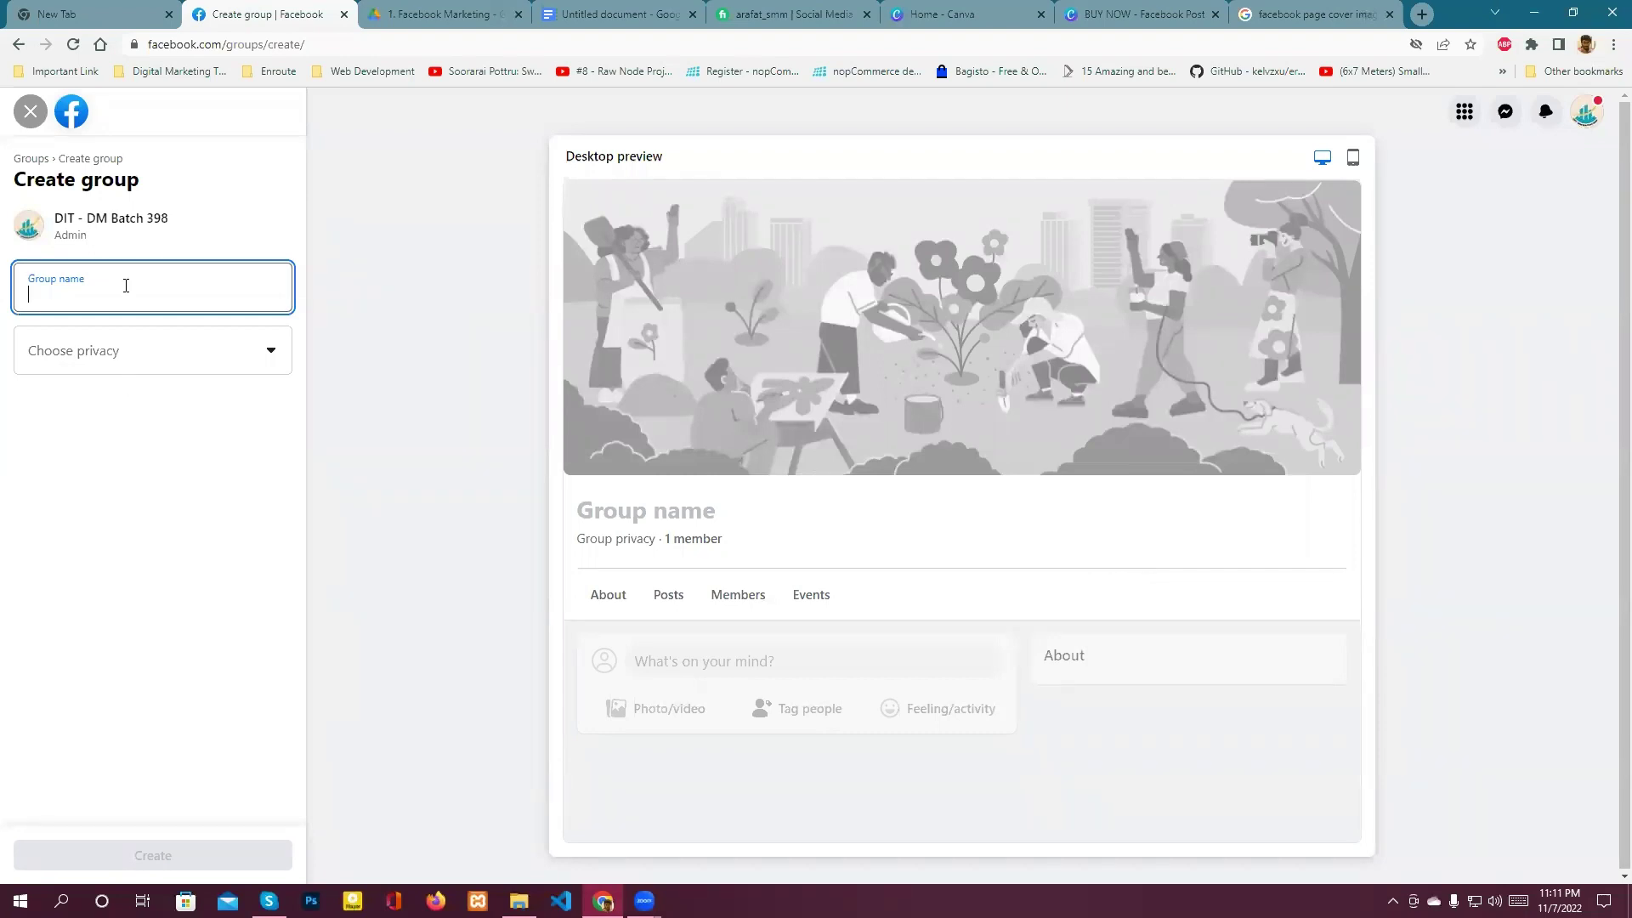
type("DI")
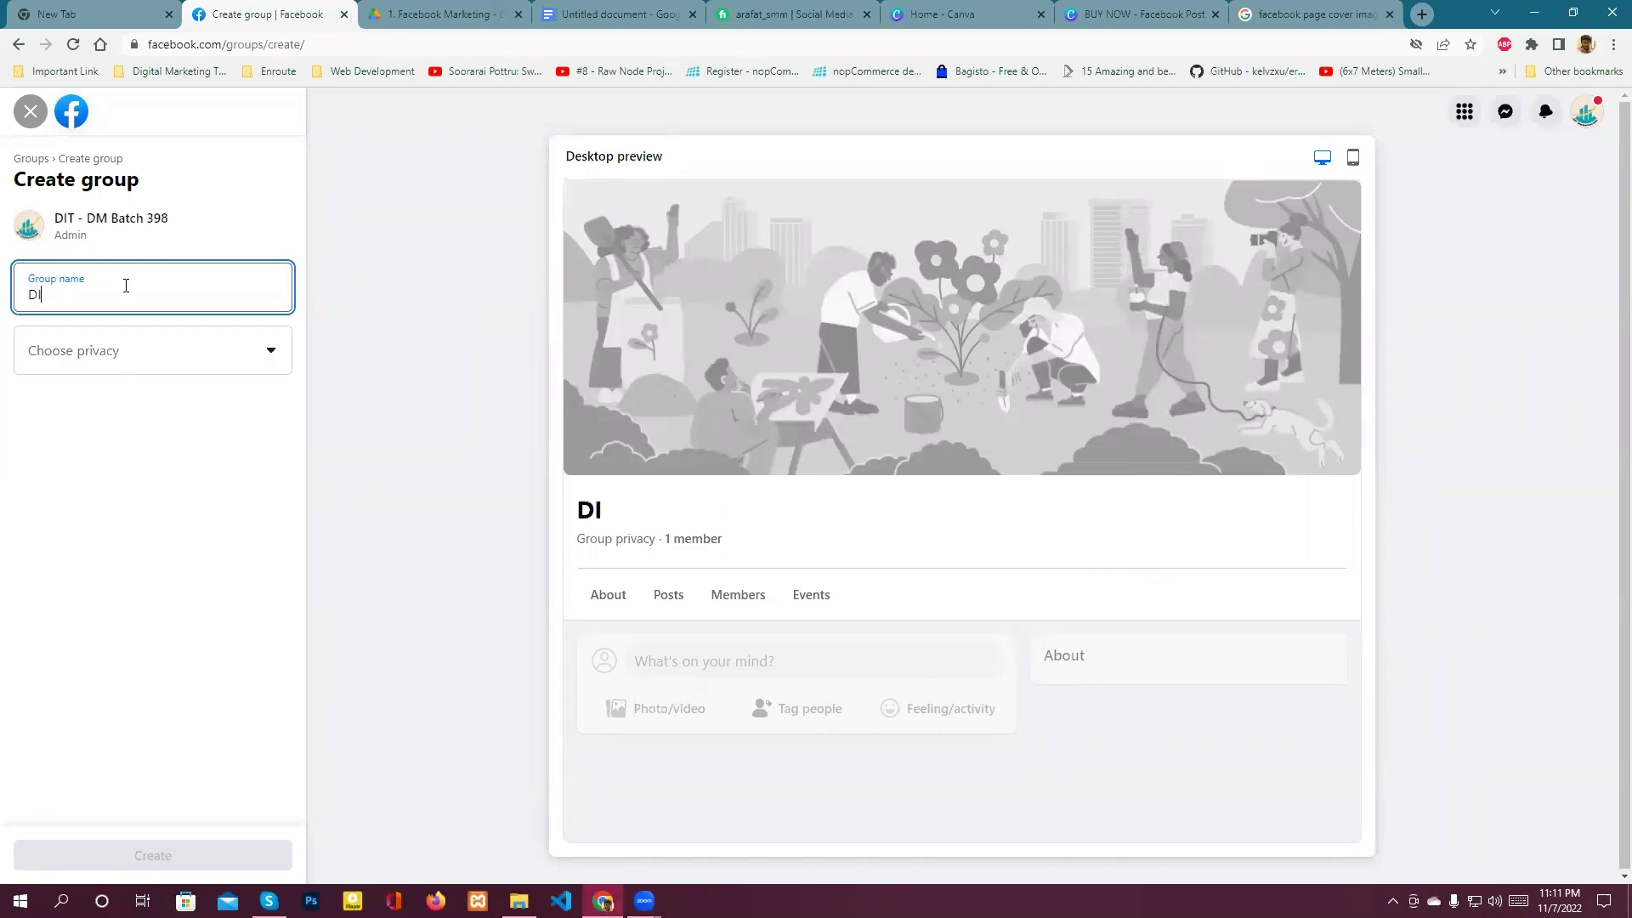
type("T- DM Batch 398")
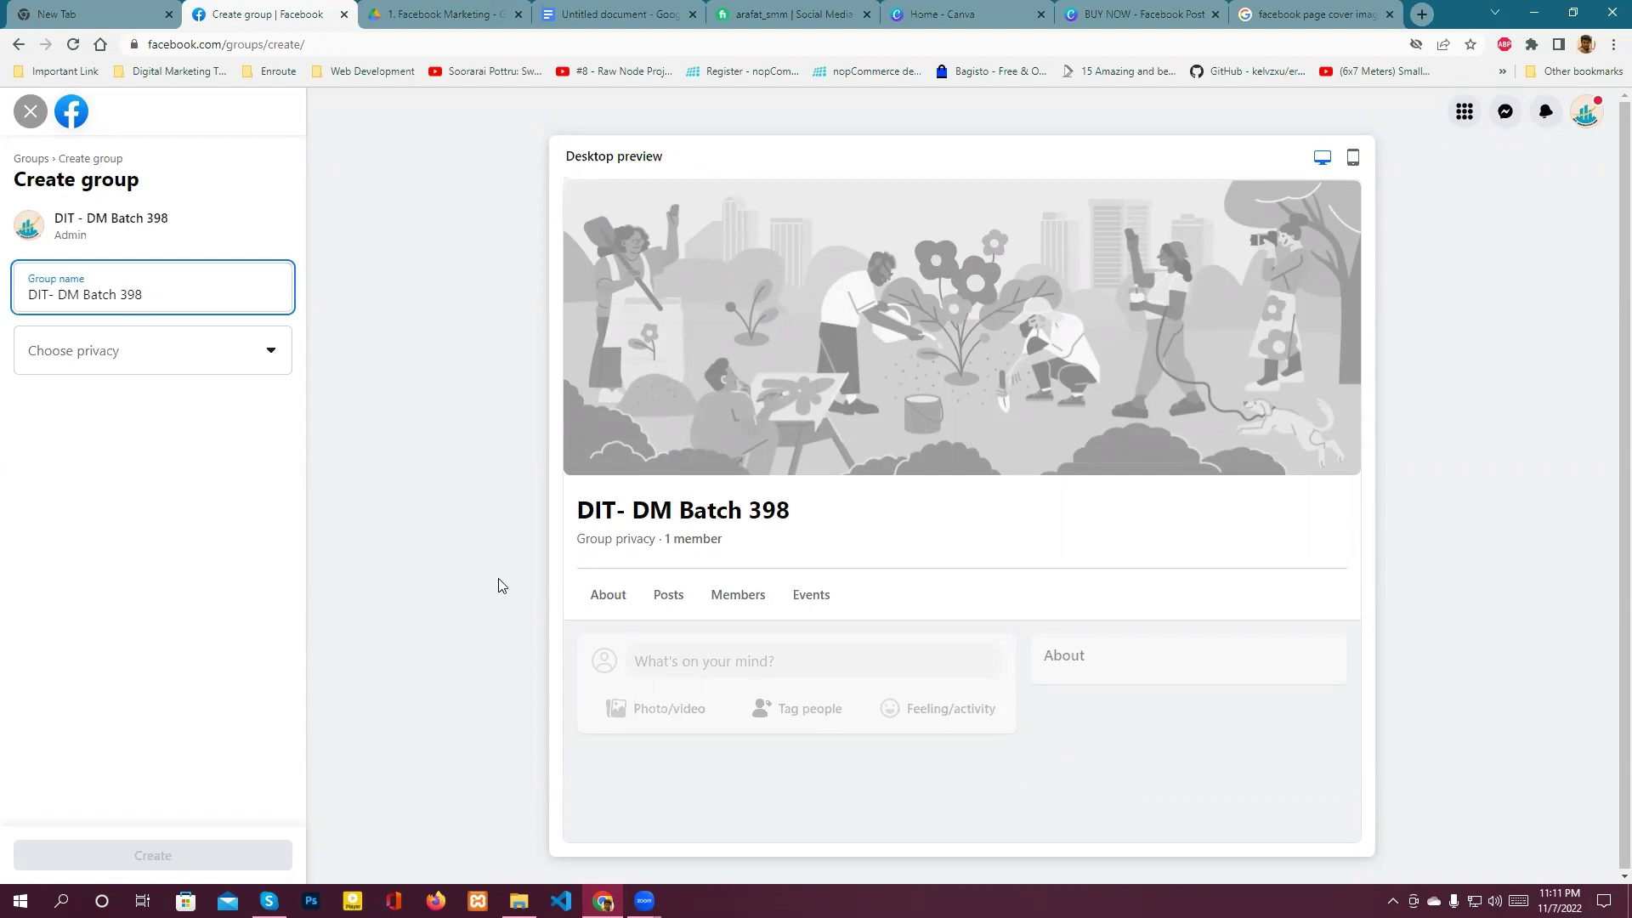
left_click(709, 505)
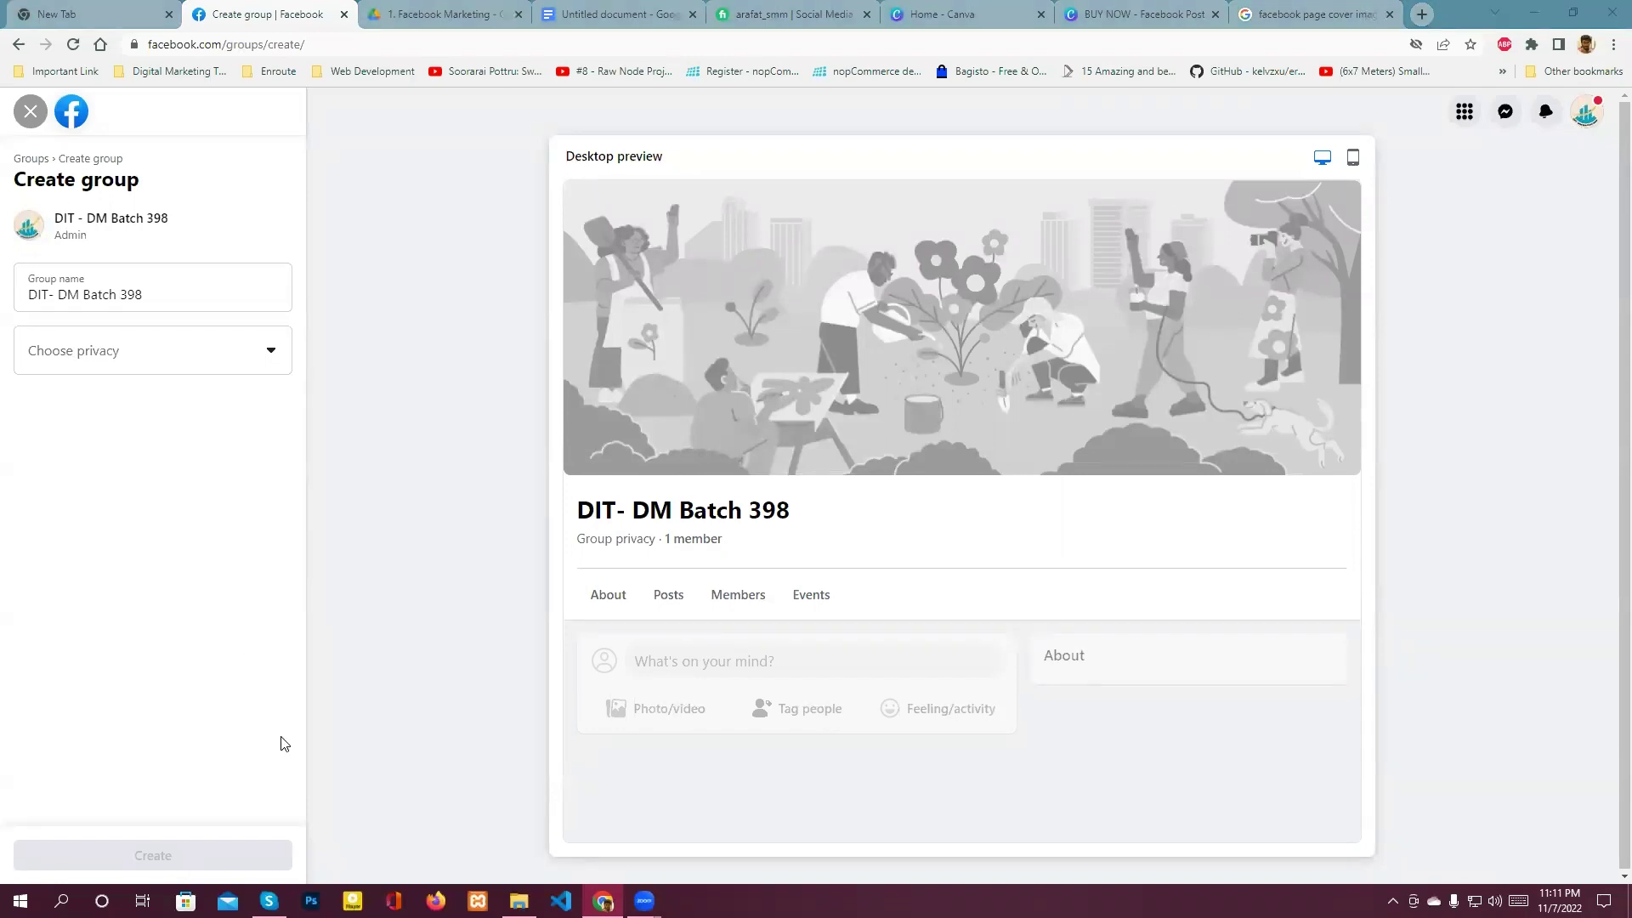
- Set the new group's privacy to Private
left_click(204, 370)
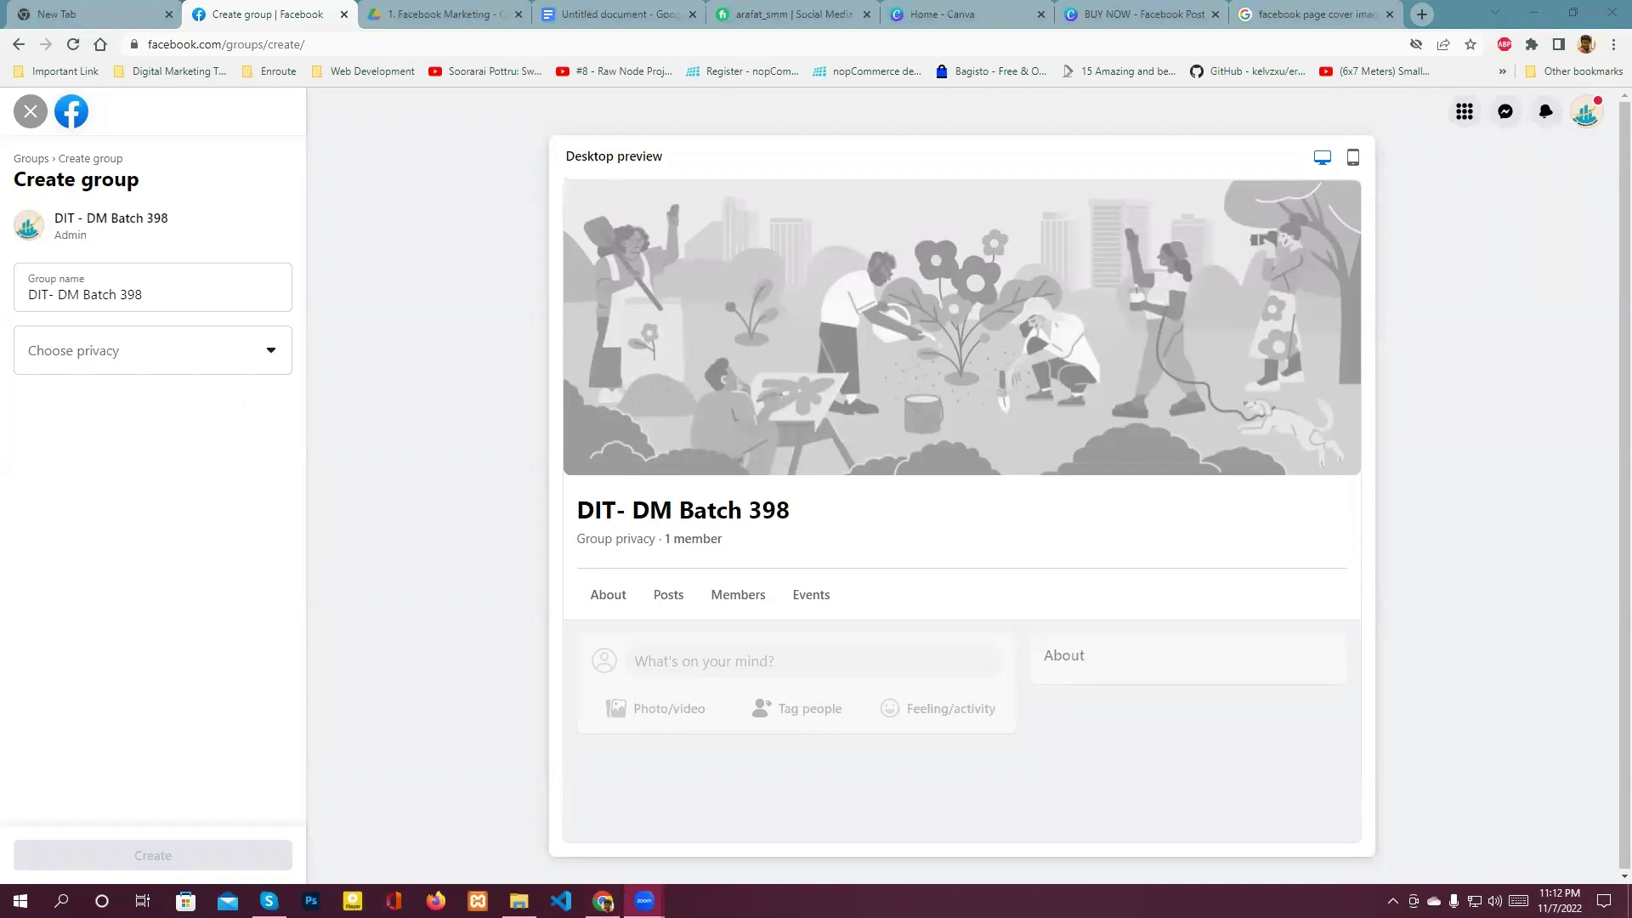
left_click(153, 366)
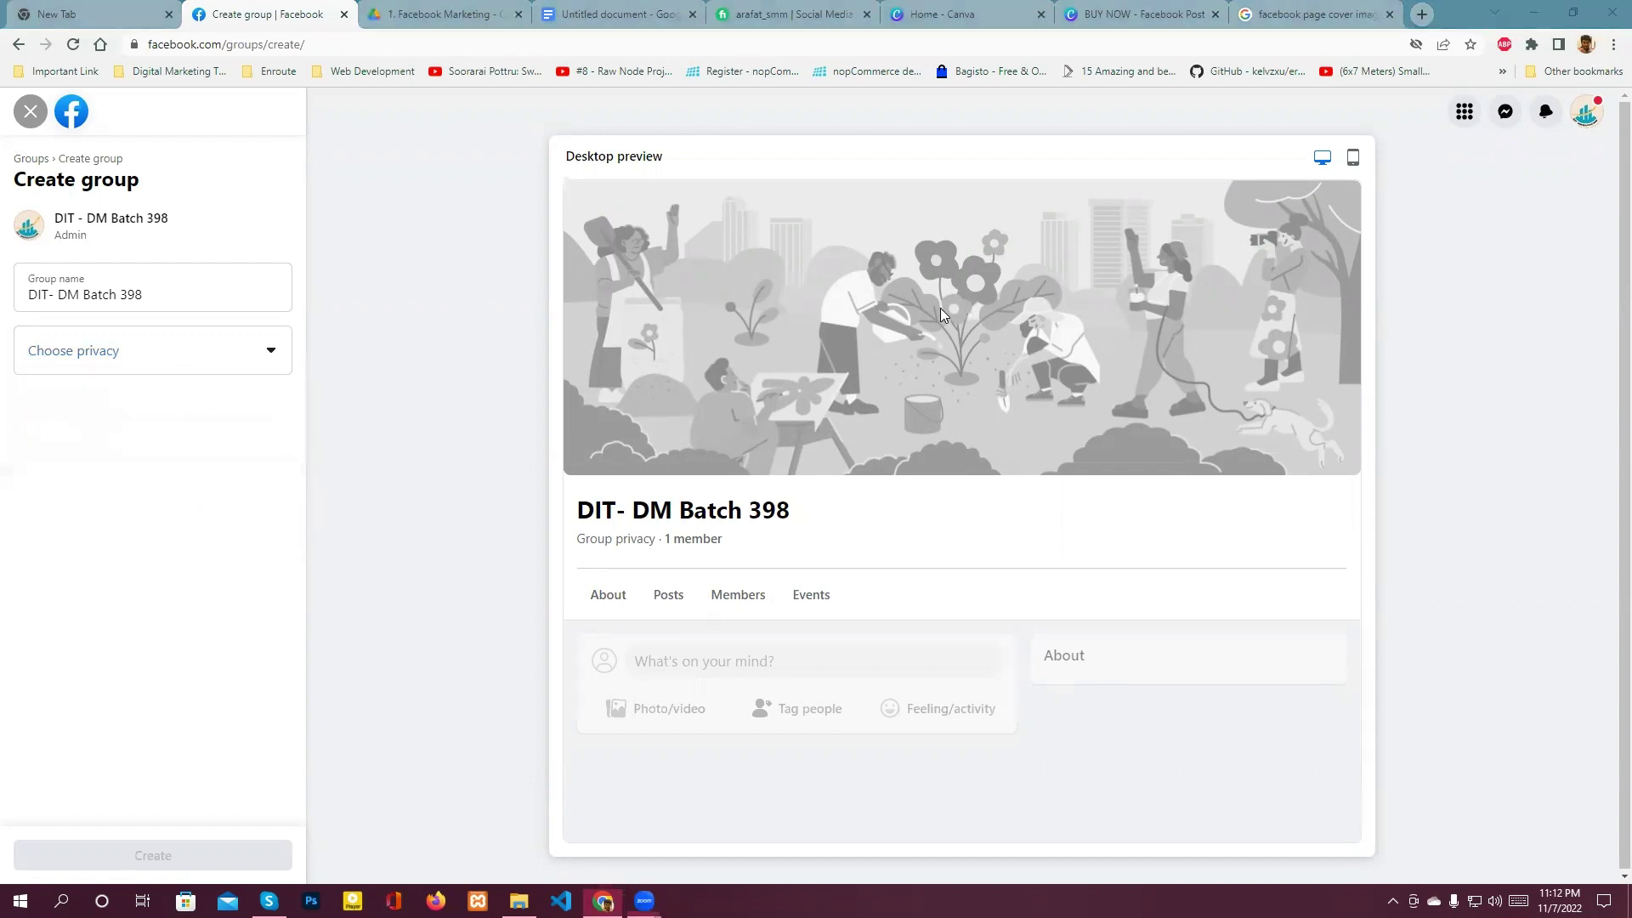
left_click(167, 366)
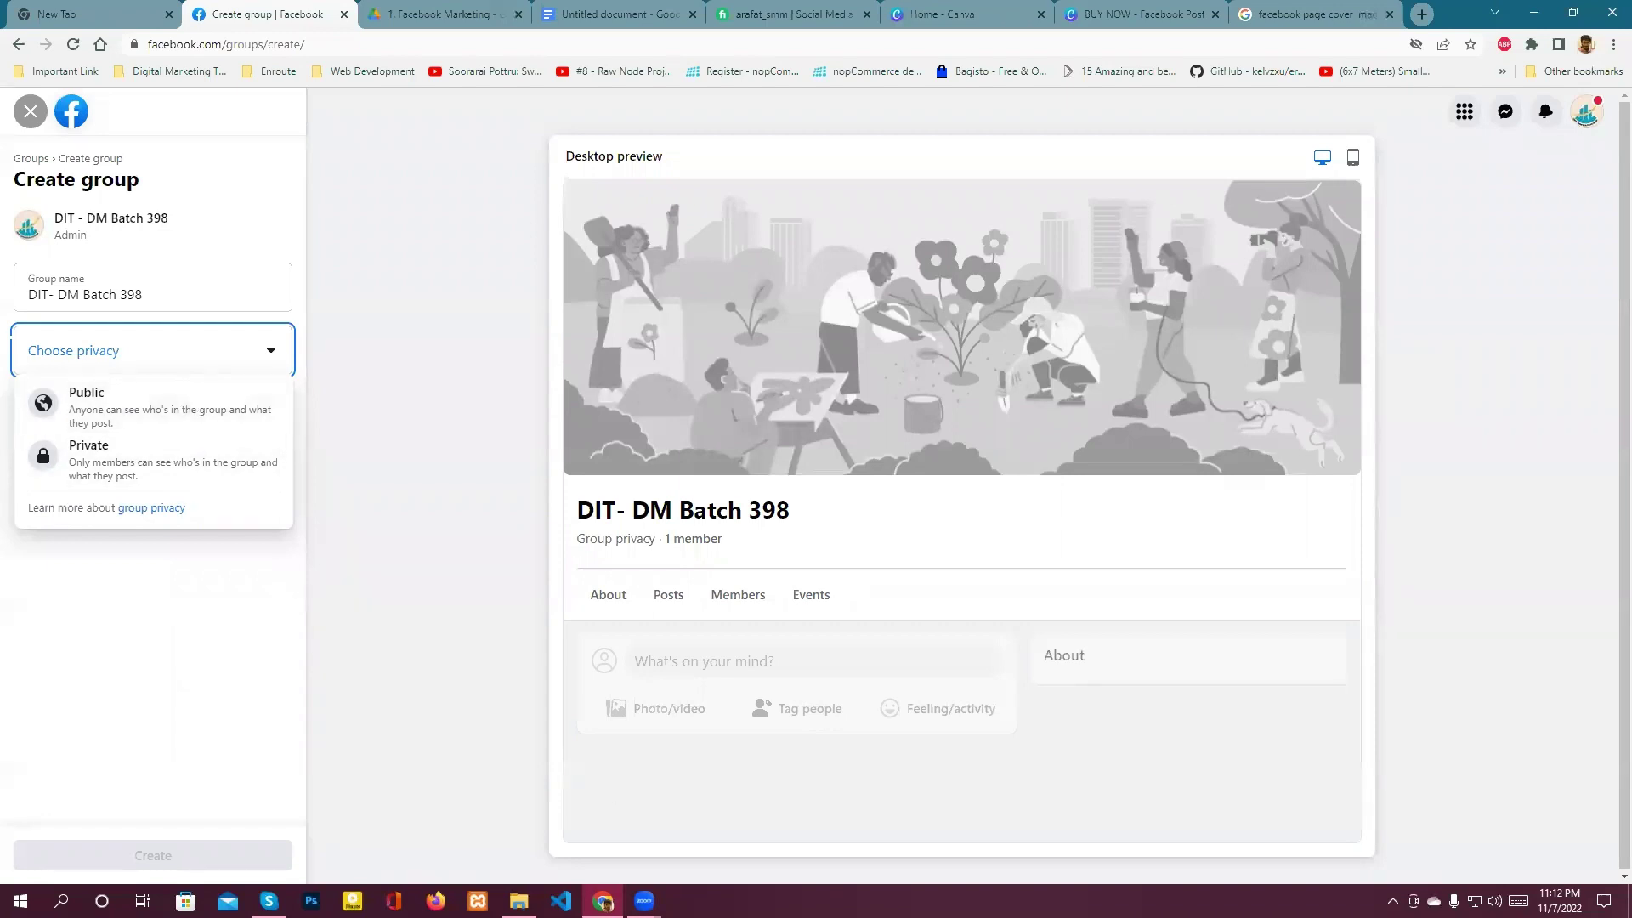
key("alt+Tab")
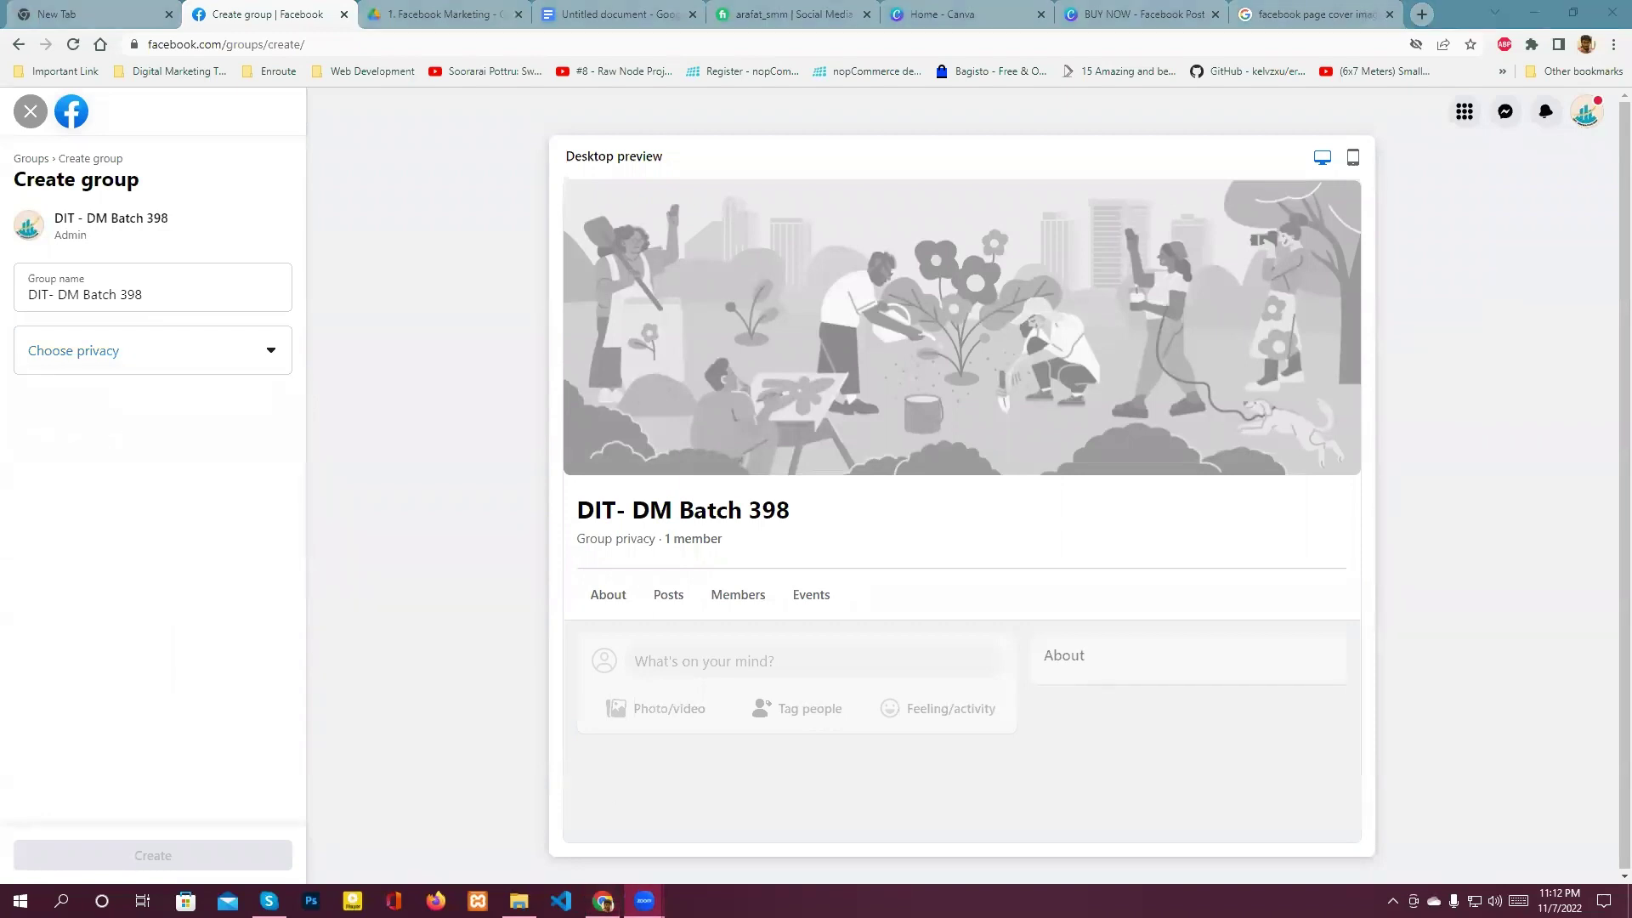
left_click(161, 344)
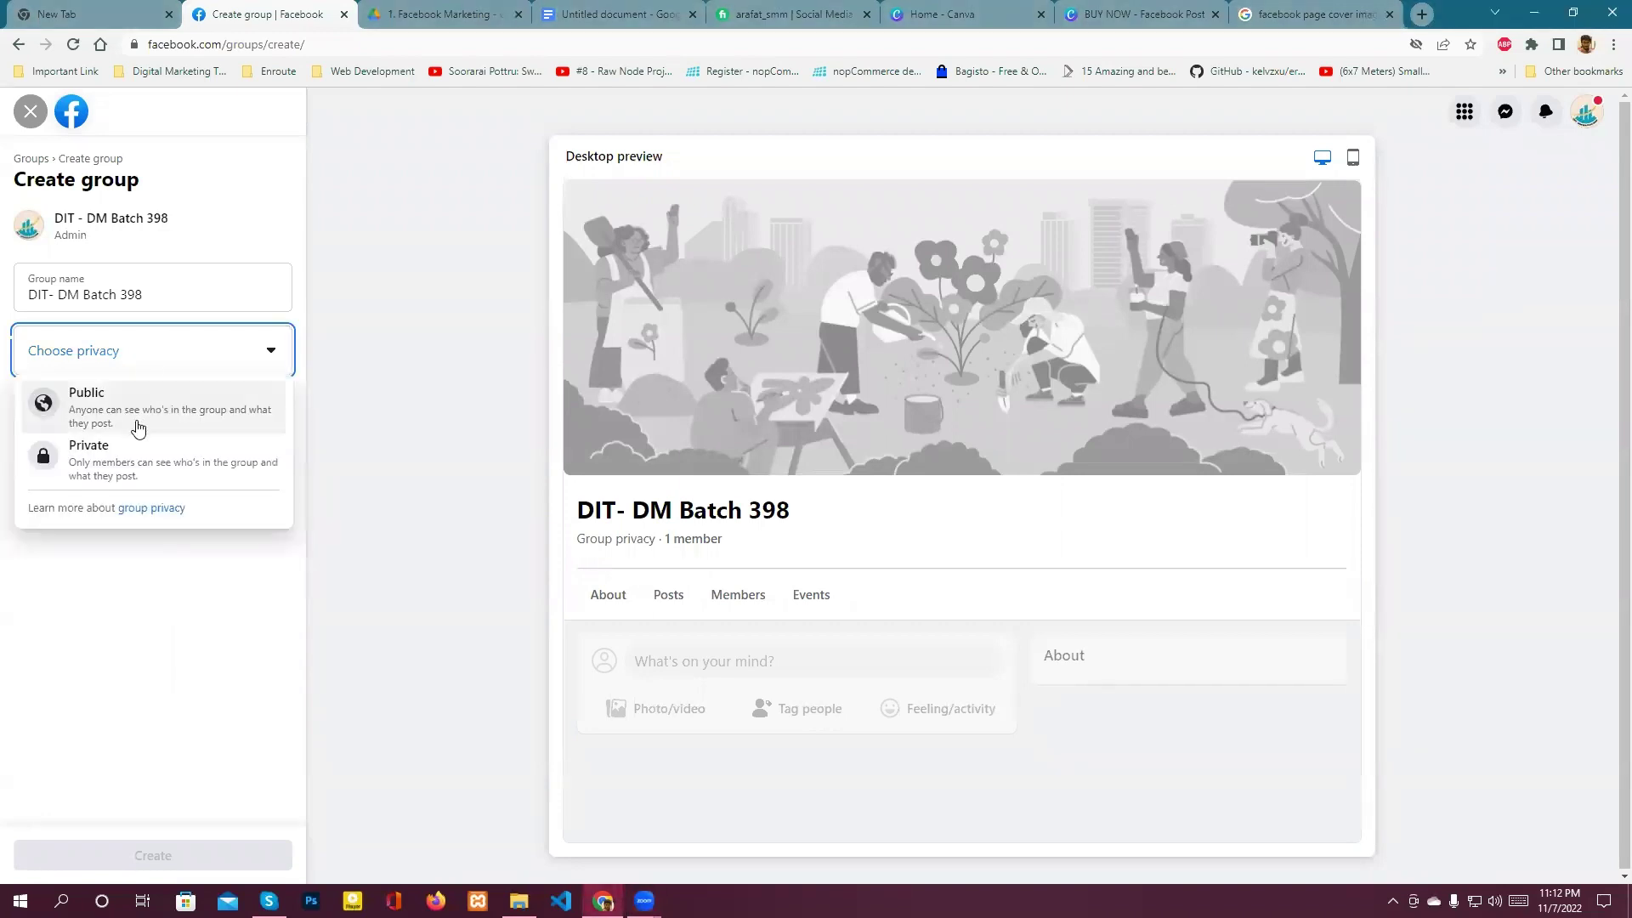
left_click(149, 459)
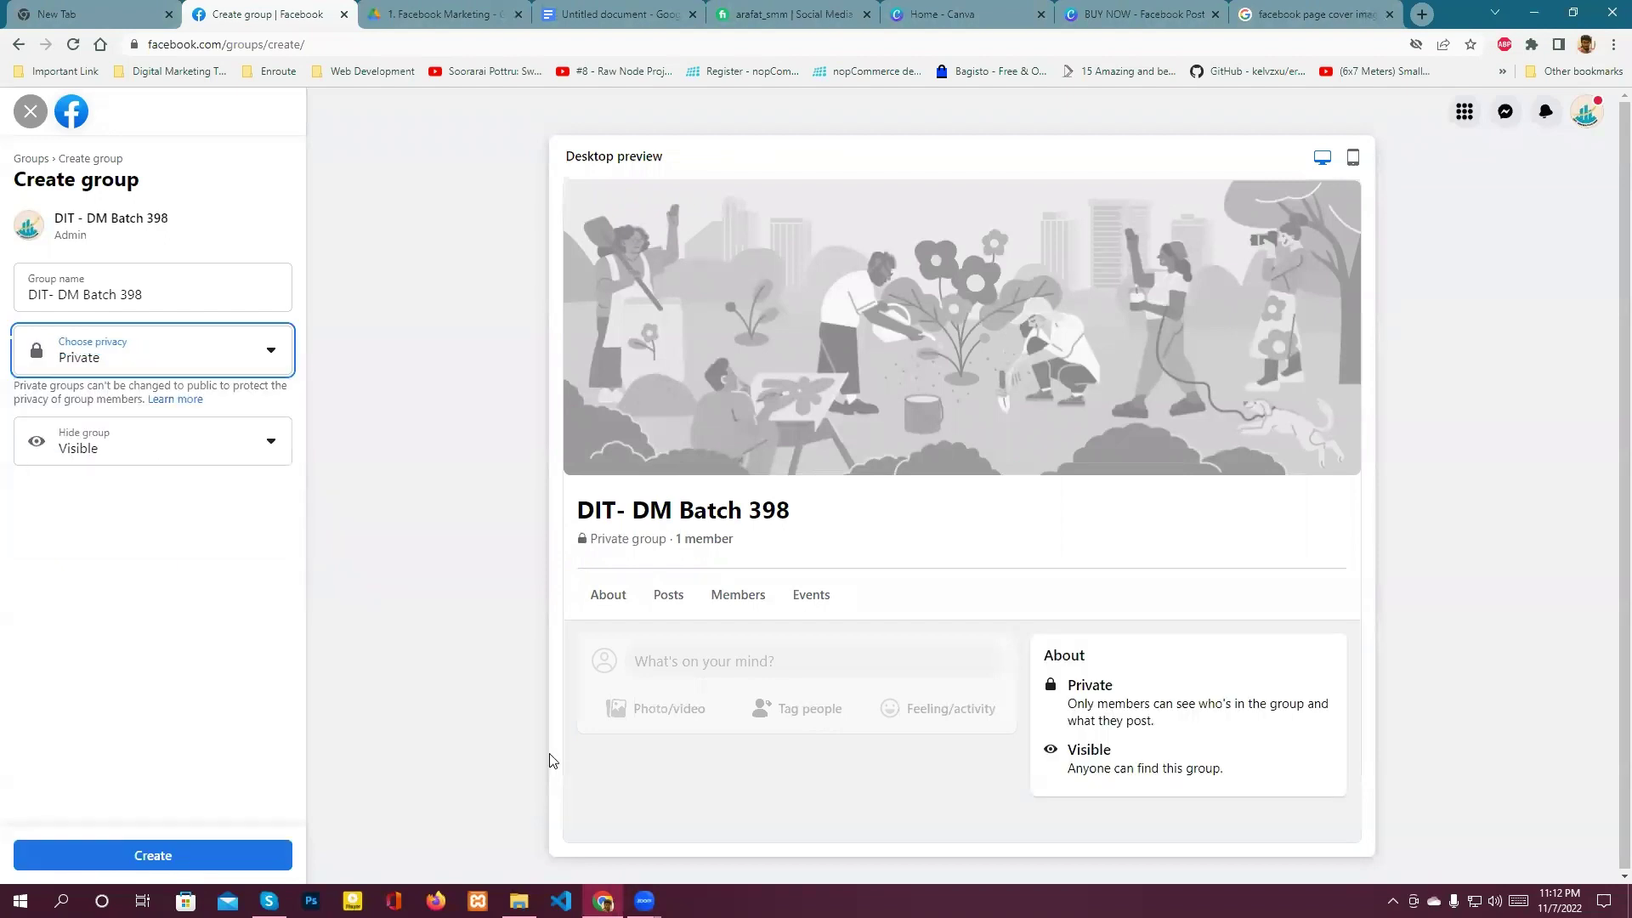
- Keep the group's visibility as Visible and create the group
left_click(160, 453)
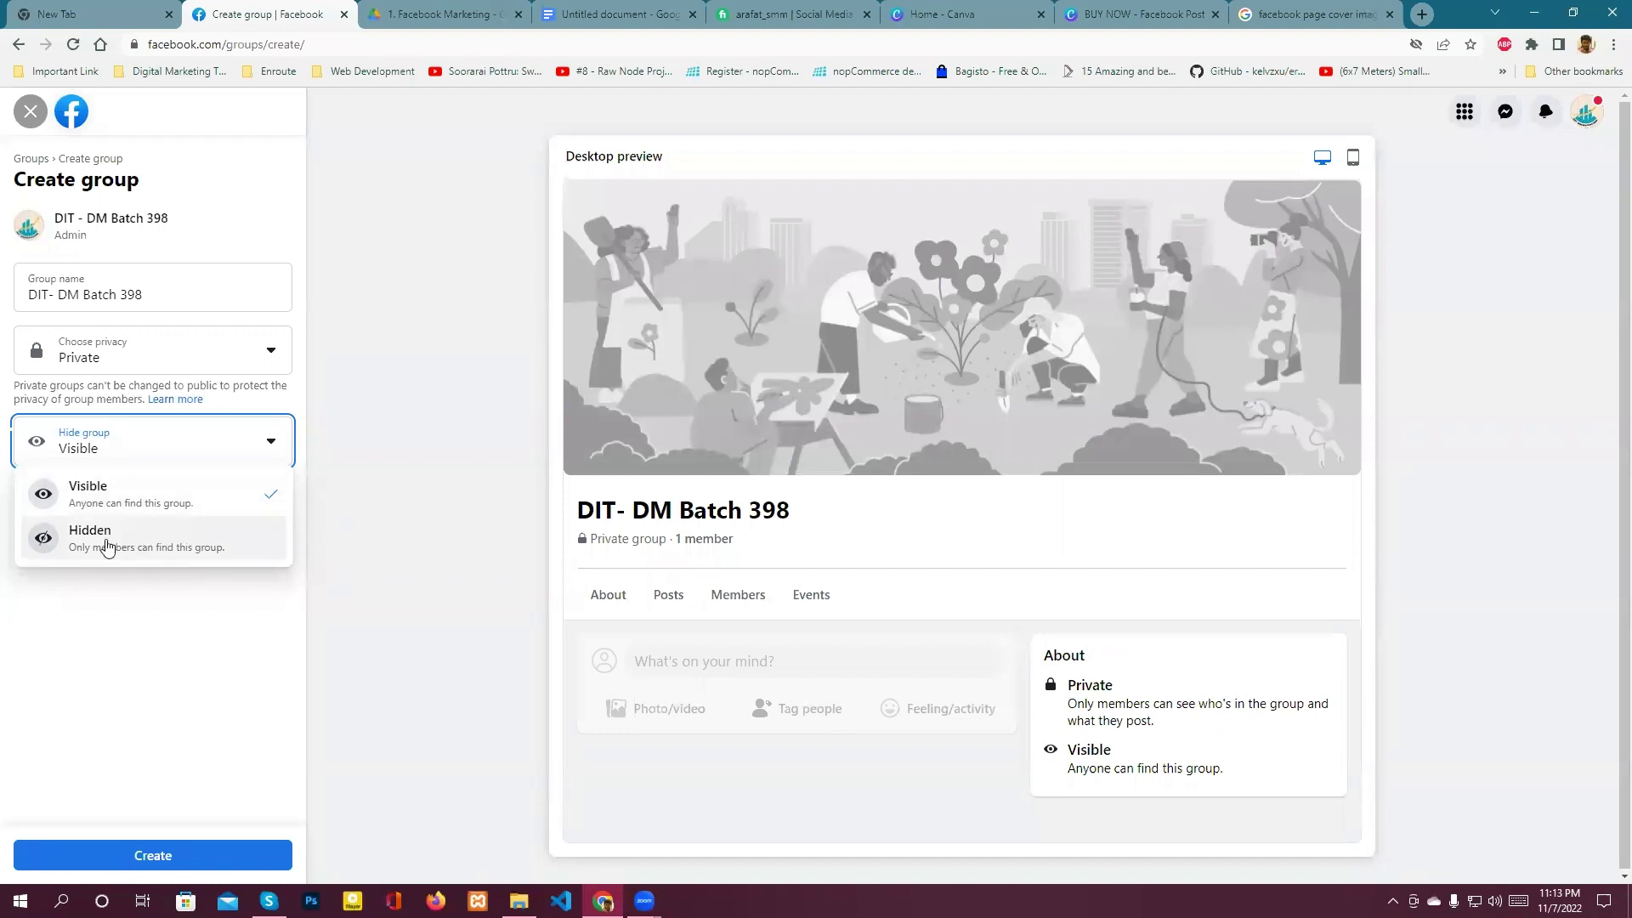
left_click(263, 502)
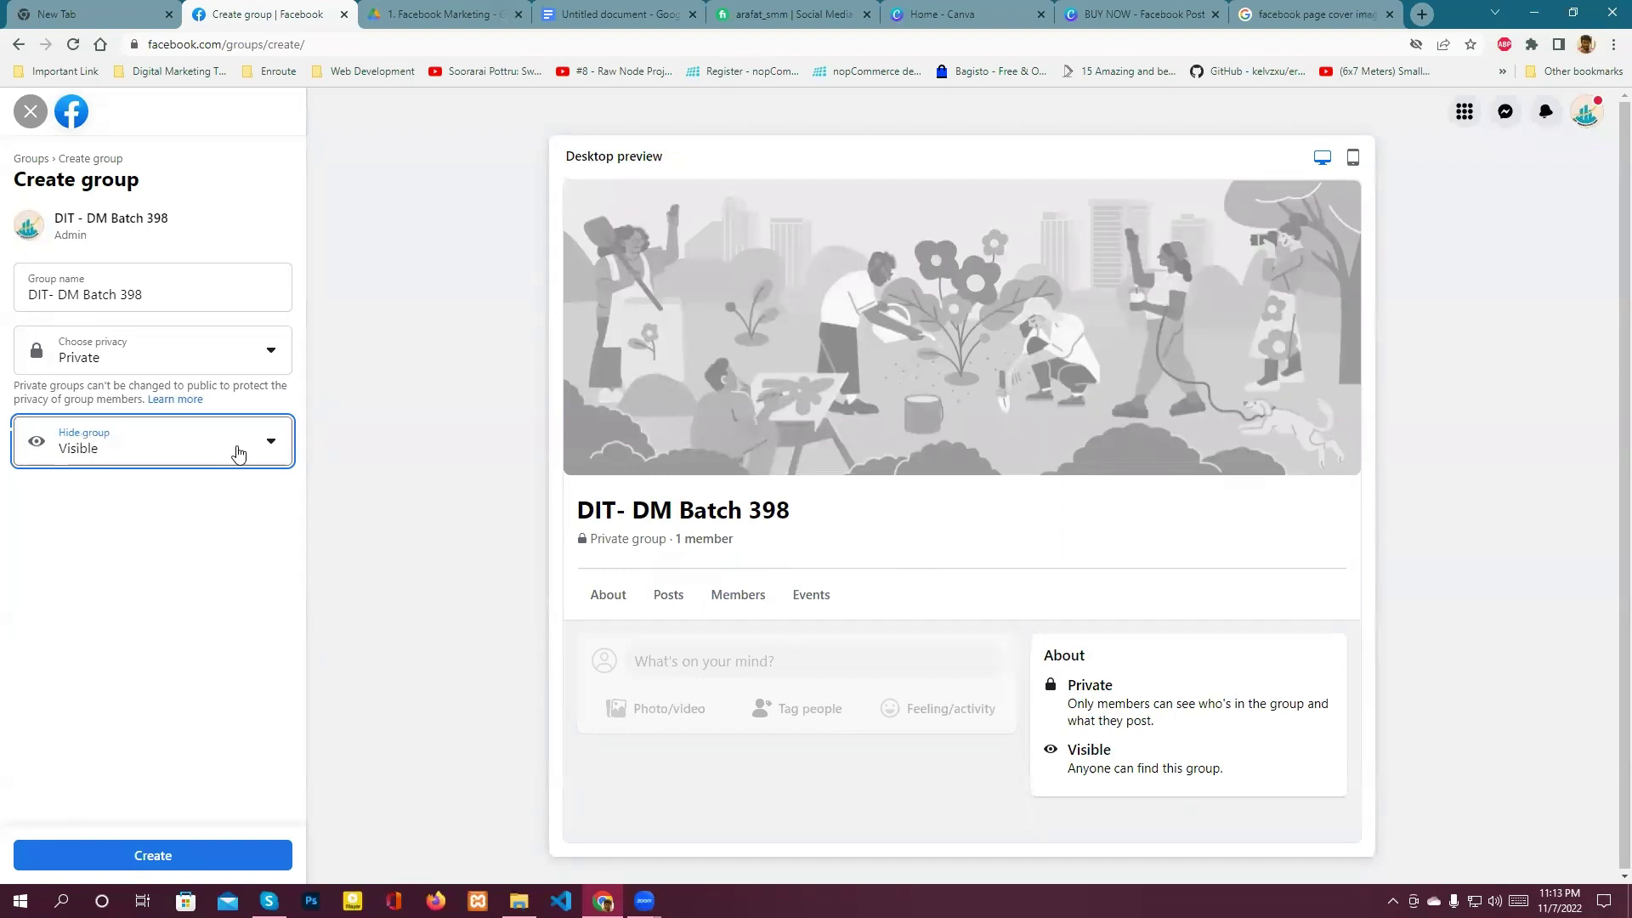
left_click(141, 857)
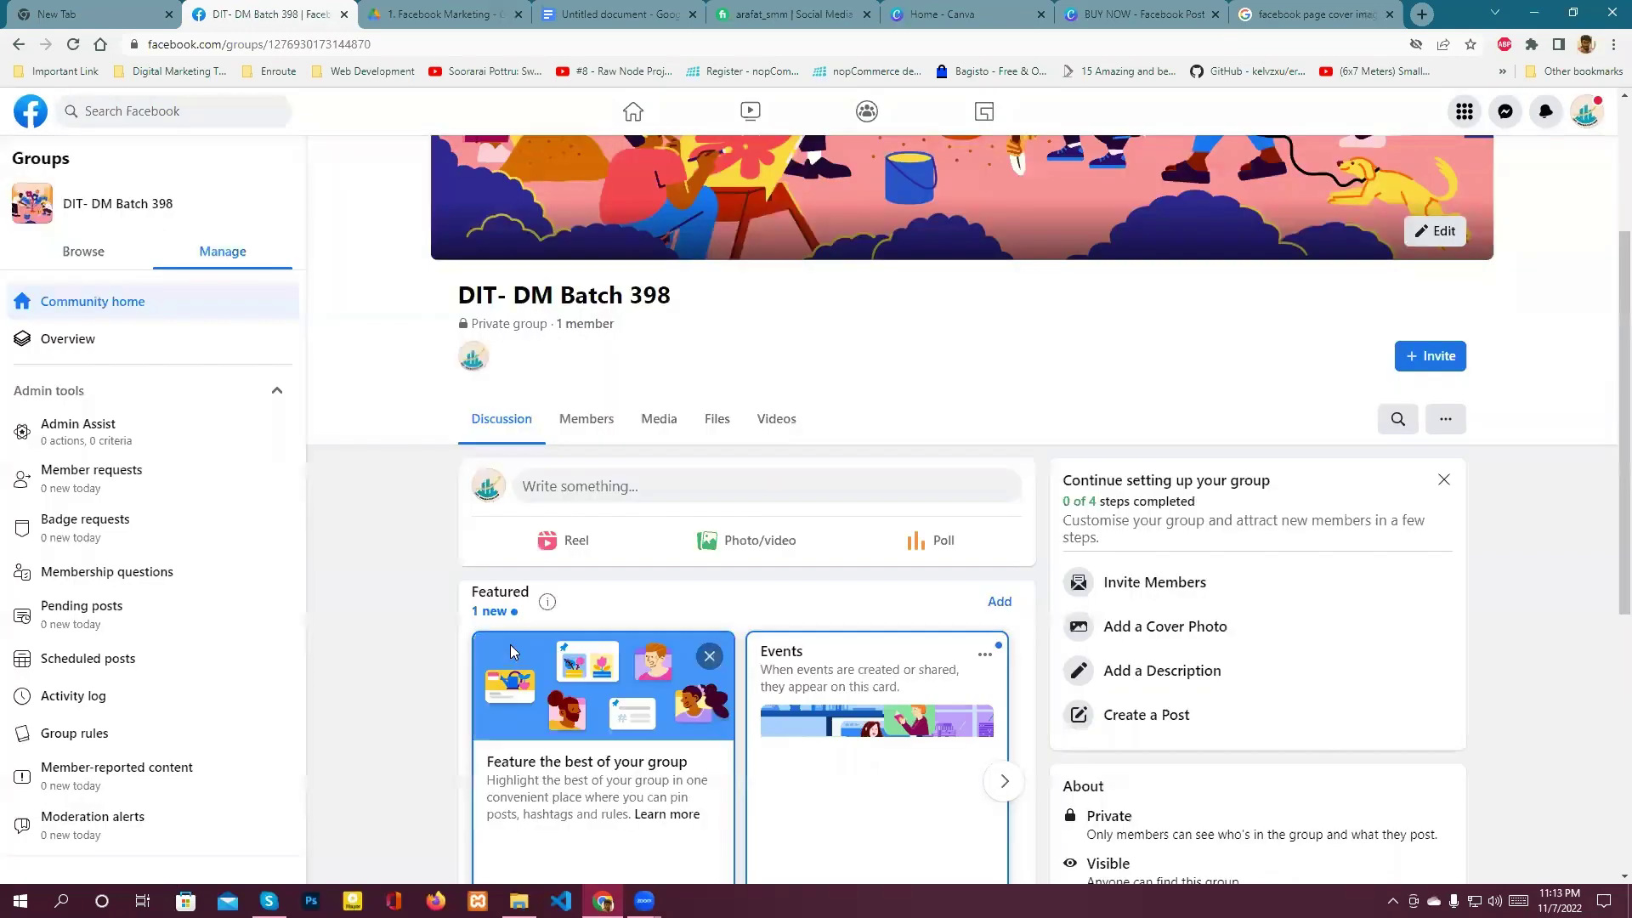
scroll(905, 553, "down", 6)
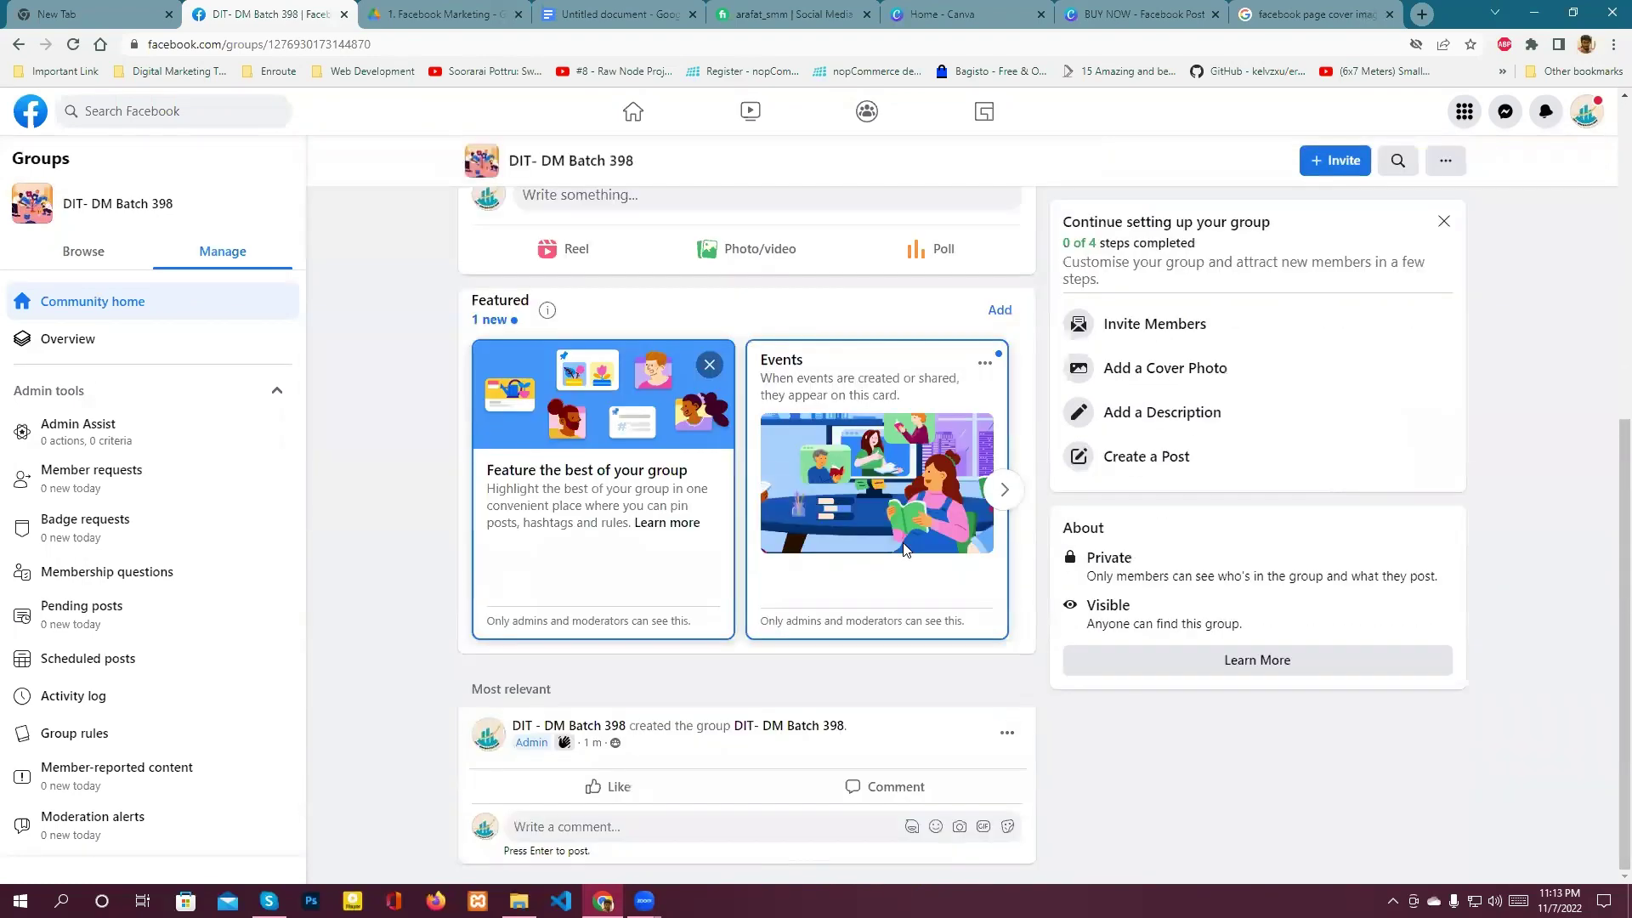
scroll(905, 551, "up", 6)
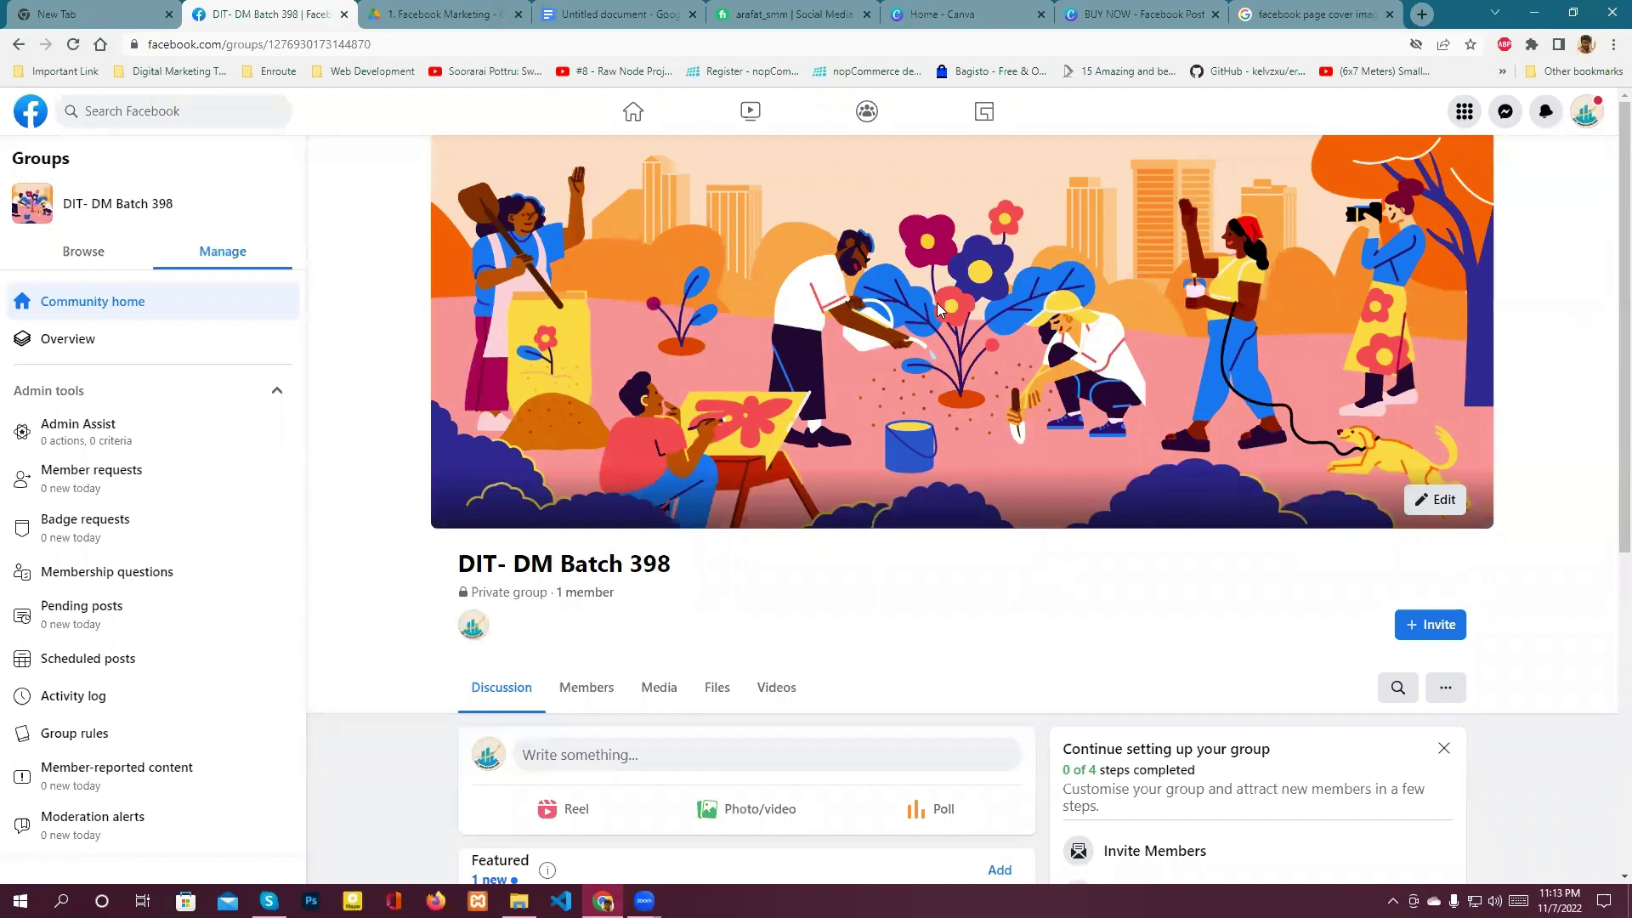
left_click(1440, 503)
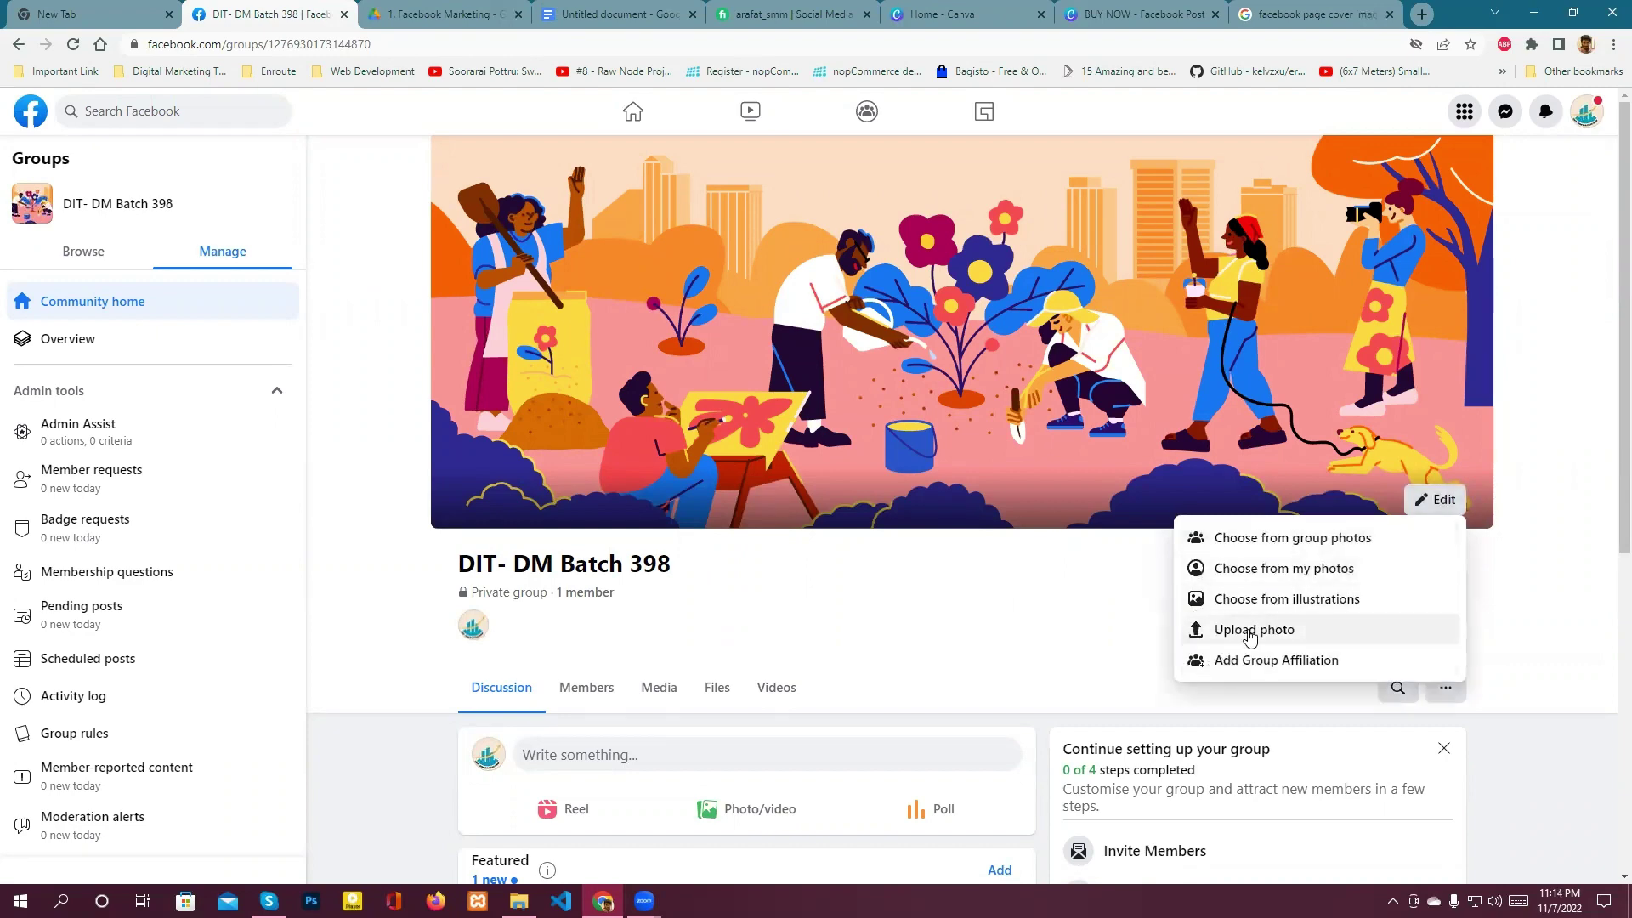
left_click(1249, 633)
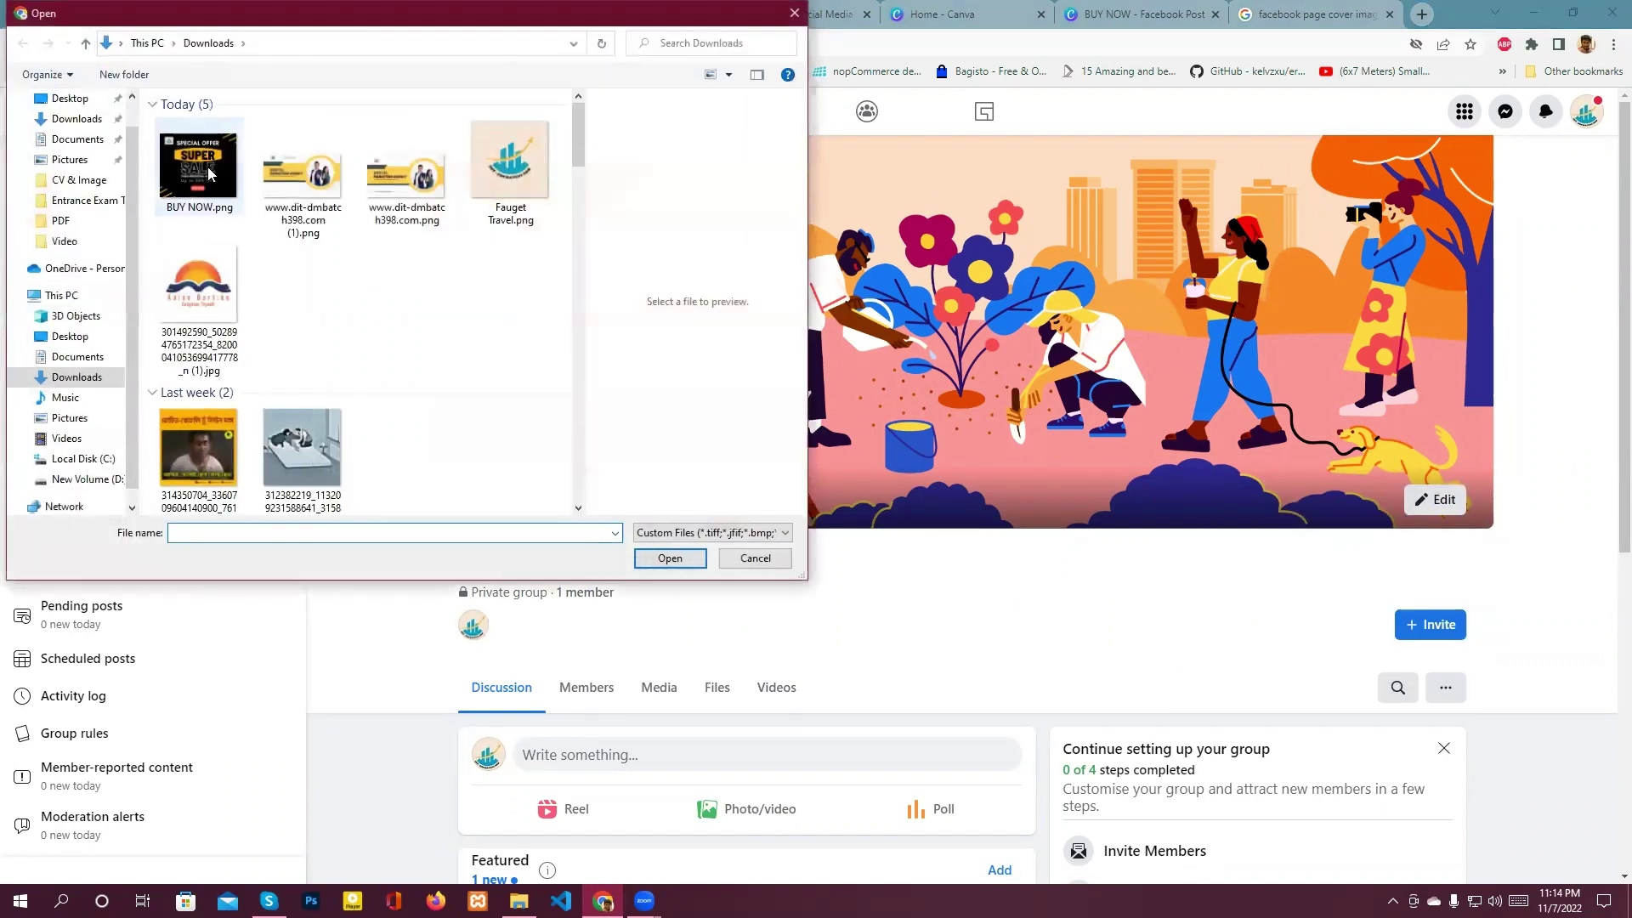
left_click(316, 175)
left_click(668, 557)
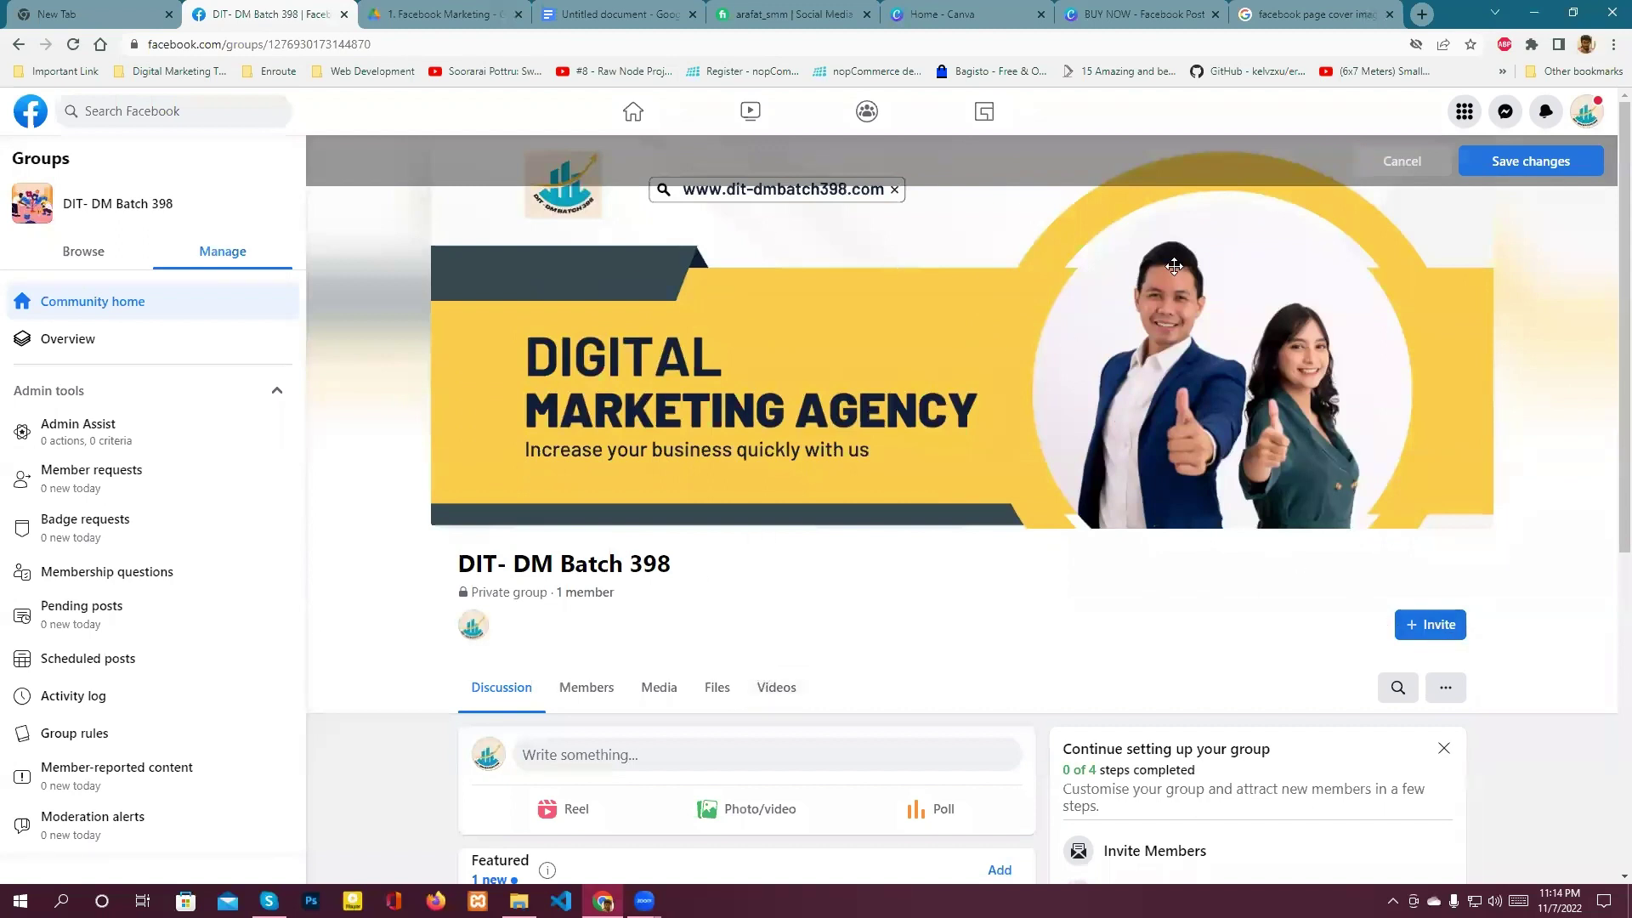
left_click(1530, 160)
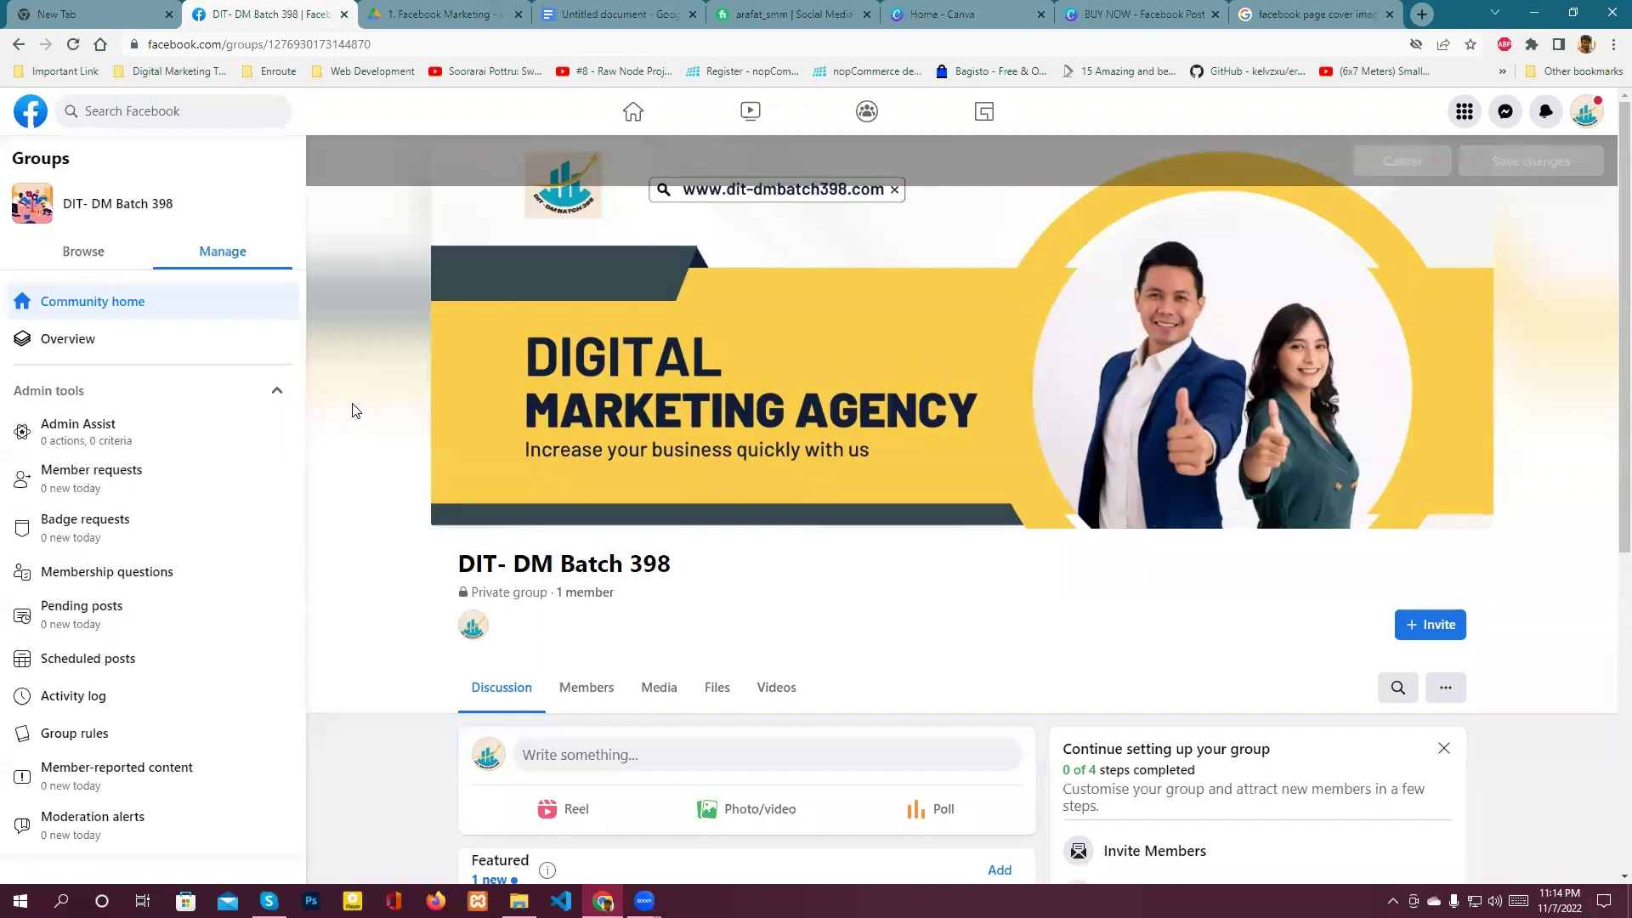